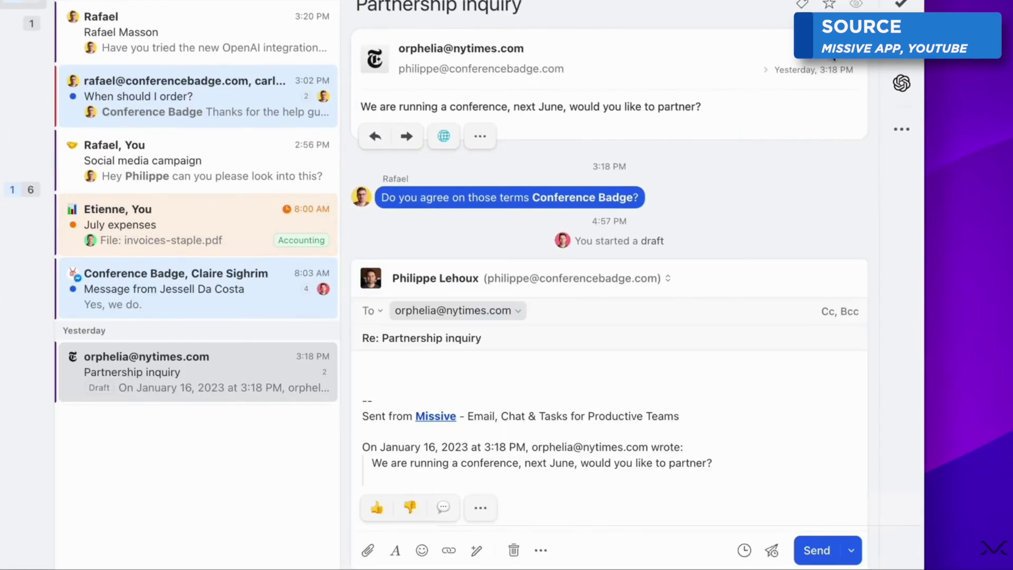
# Draft a positive reply to the partnership inquiry with the thumbs-up quick action.
pyautogui.click(369, 514)
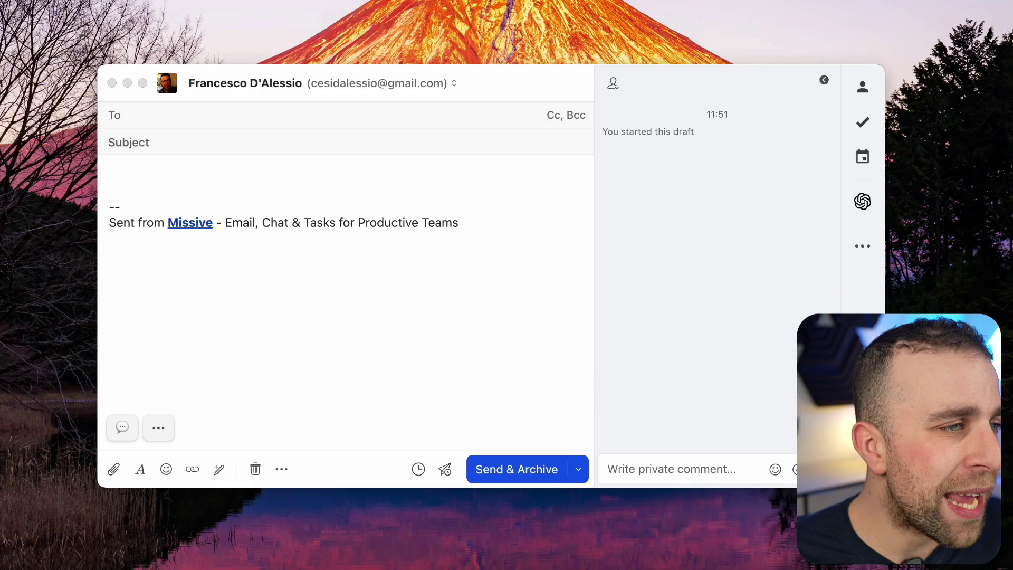
pyautogui.click(333, 164)
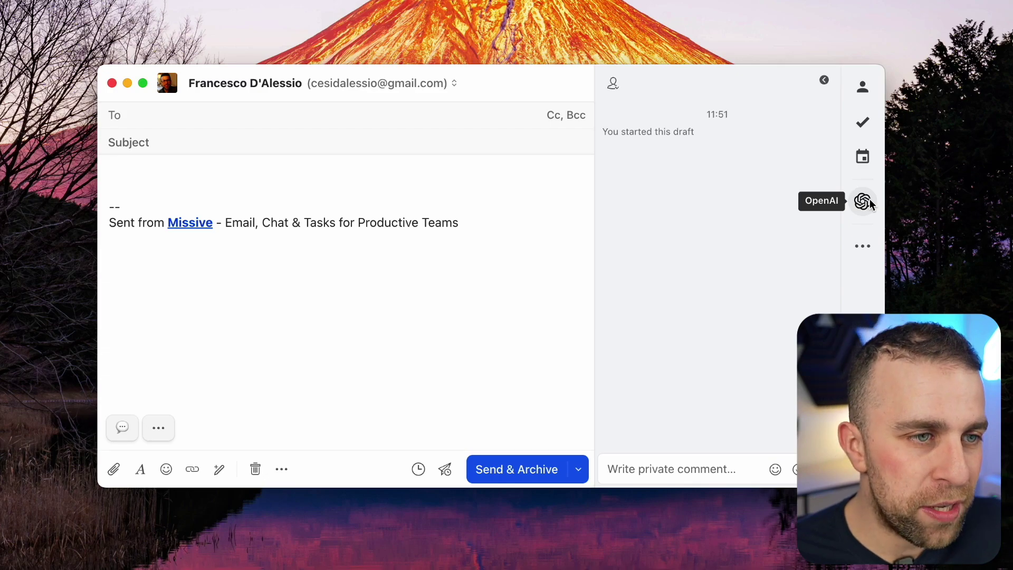
pyautogui.click(862, 248)
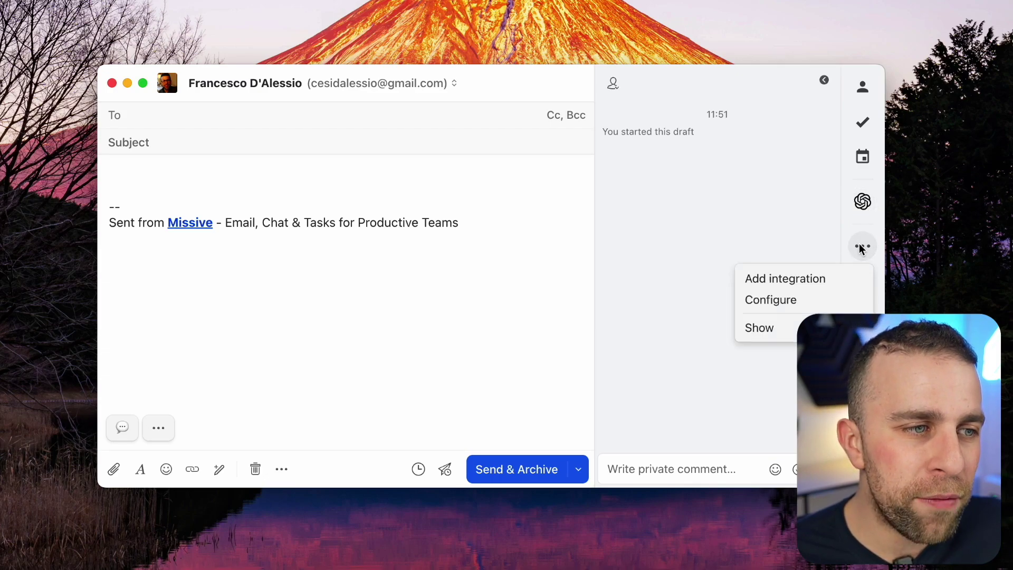
pyautogui.click(821, 285)
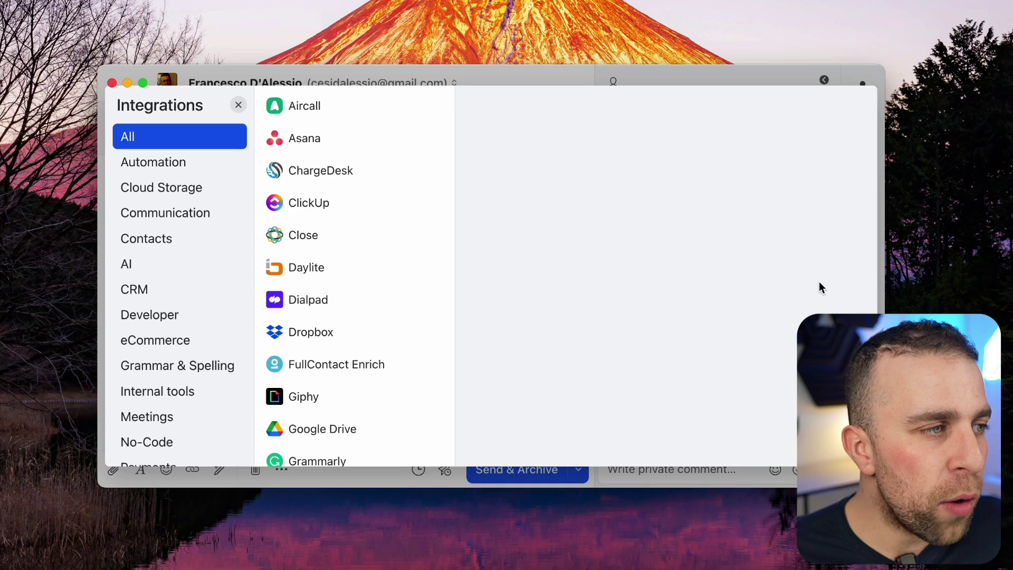
pyautogui.scroll(-2, 302, 251)
pyautogui.scroll(-10, 281, 245)
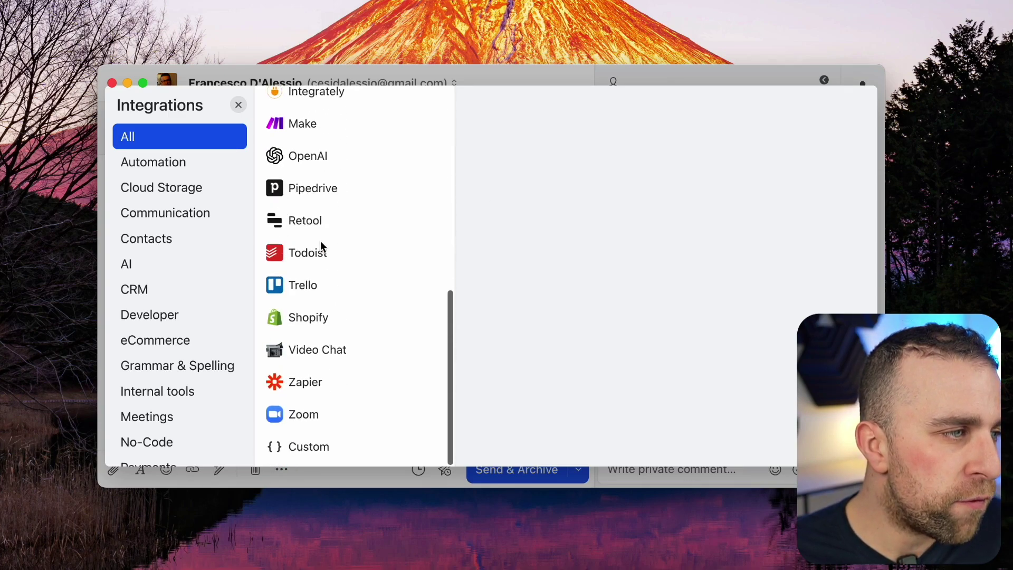
pyautogui.click(338, 187)
pyautogui.click(337, 158)
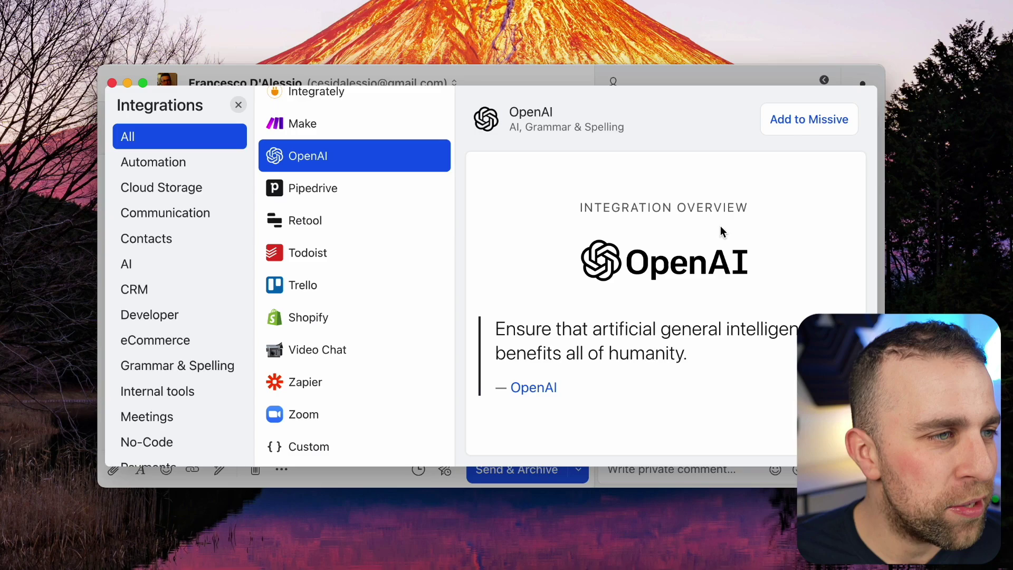
pyautogui.click(811, 77)
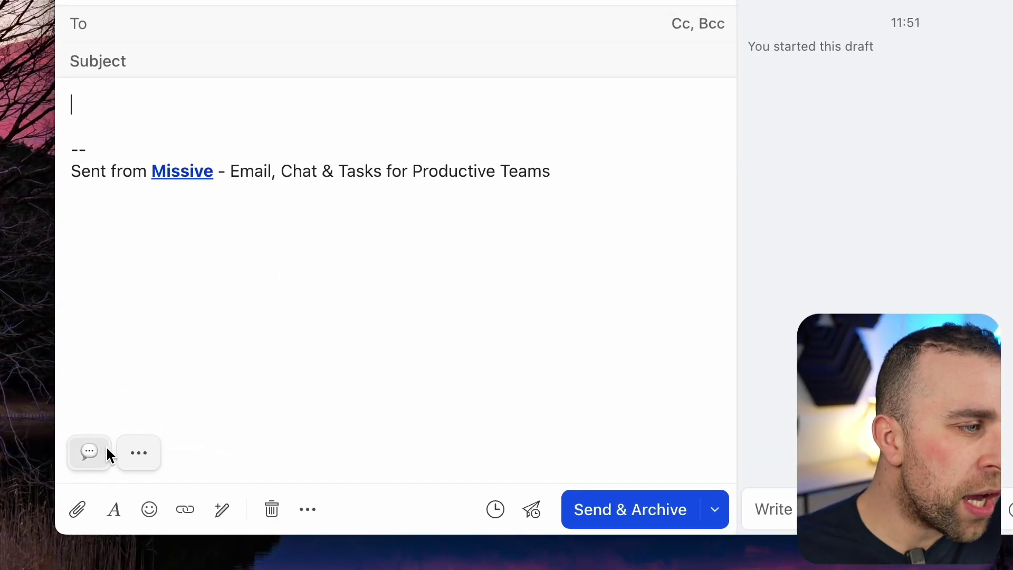
# Review draft quick-action settings, then open the OpenAI Prompt and browse saved prompts and templates.
pyautogui.click(126, 451)
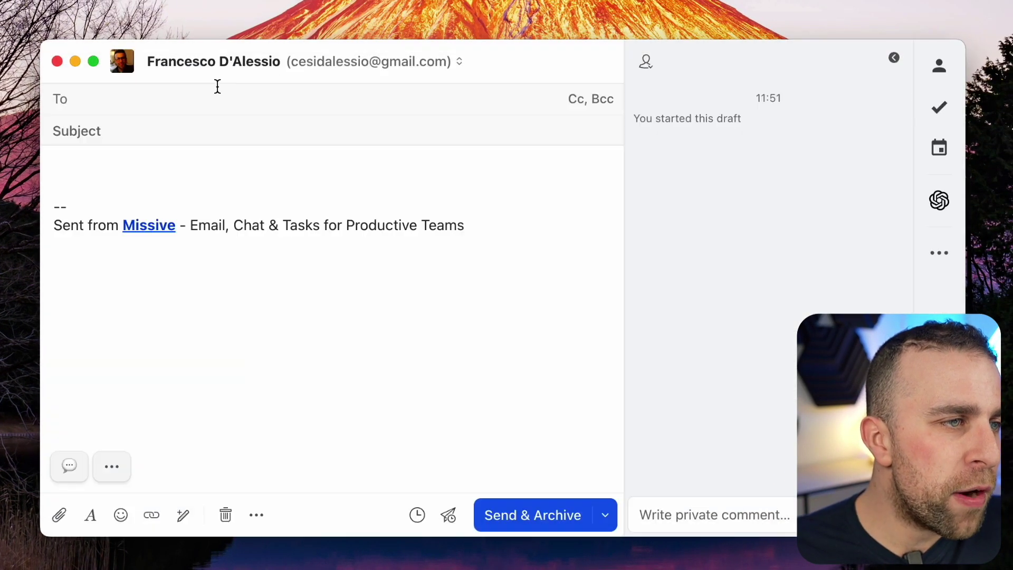
pyautogui.click(218, 88)
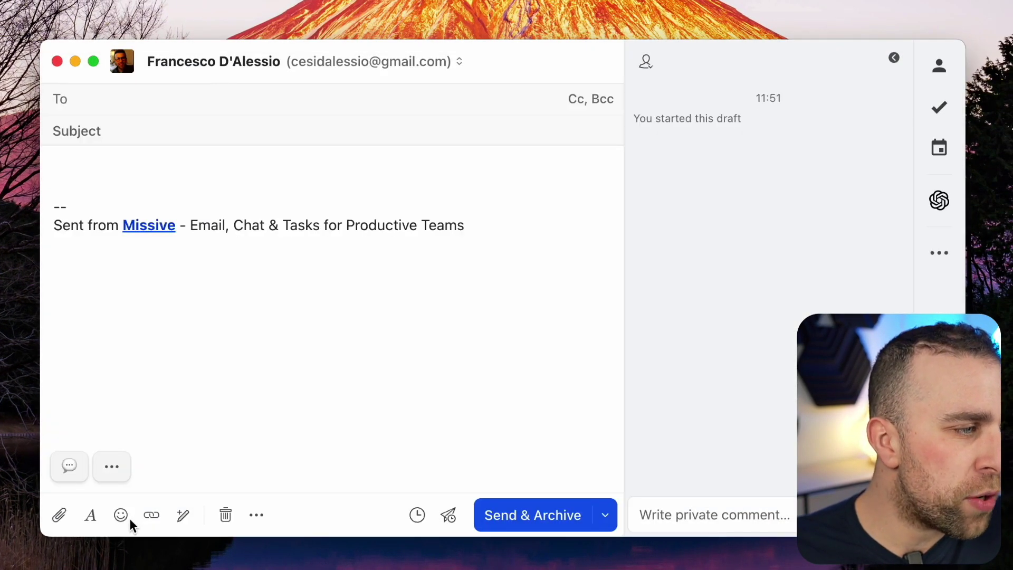
pyautogui.click(73, 464)
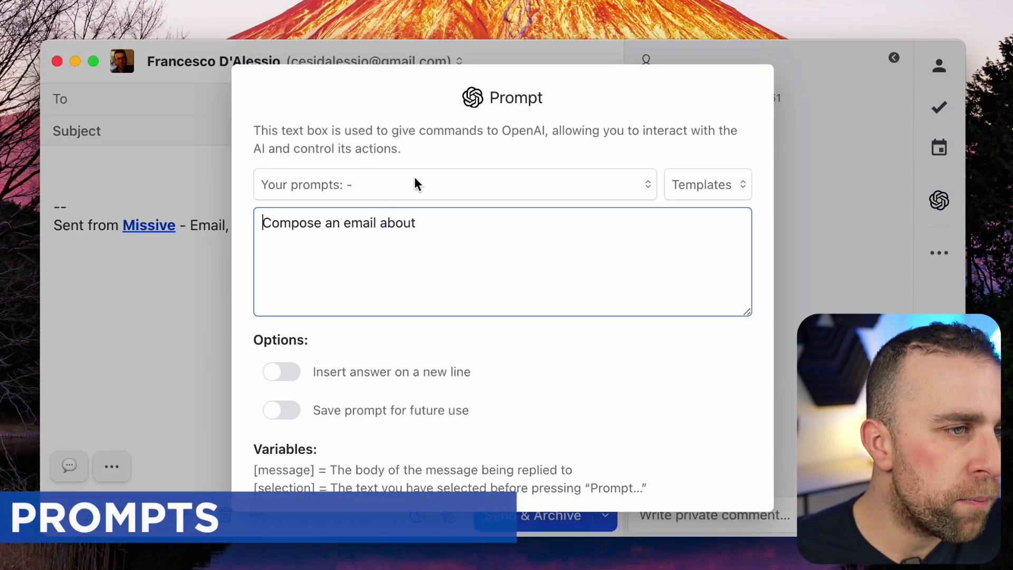
pyautogui.click(419, 182)
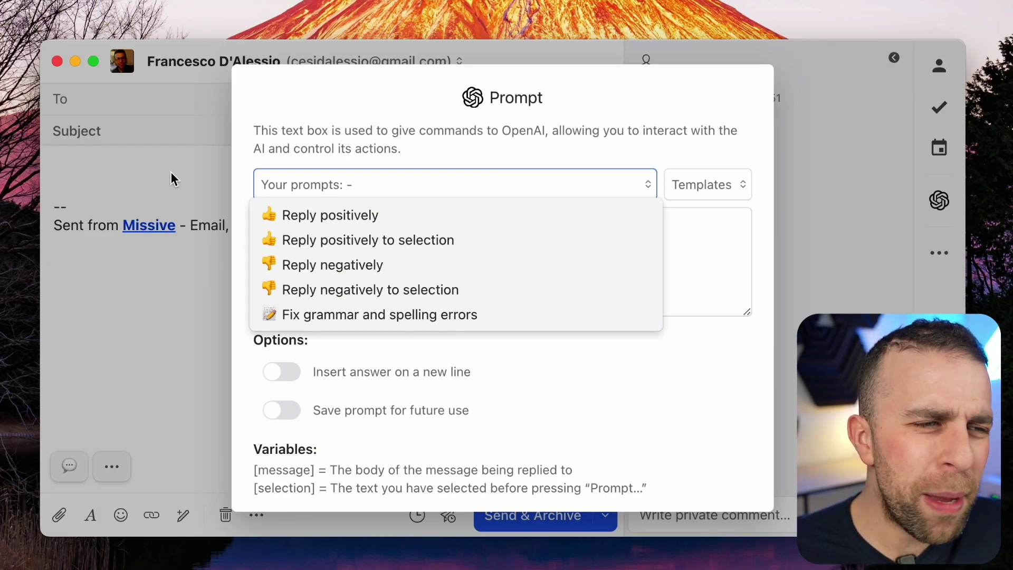
pyautogui.click(734, 184)
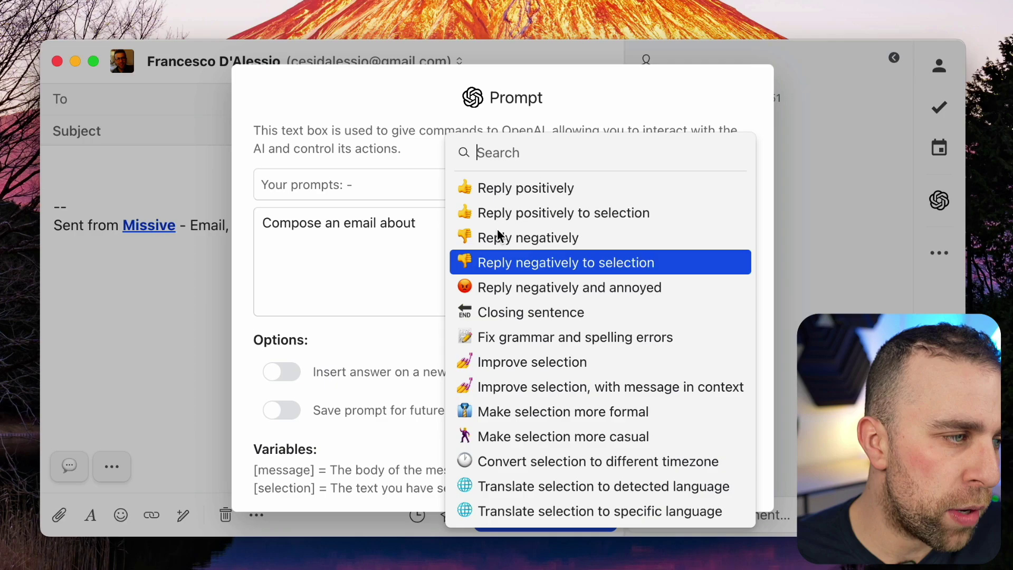
pyautogui.click(406, 235)
pyautogui.click(448, 226)
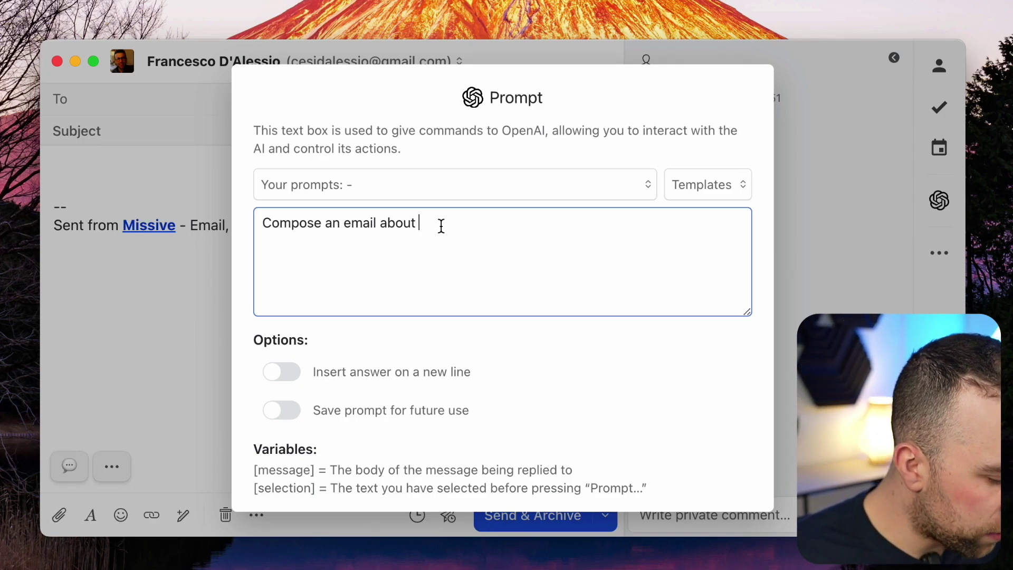
pyautogui.write('n Tue')
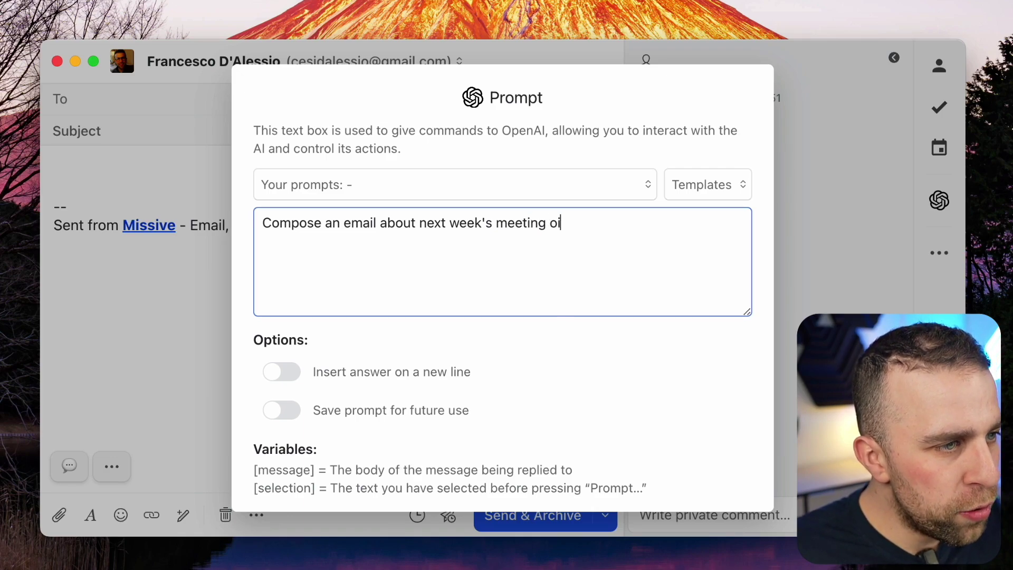
pyautogui.write('sday 27th ')
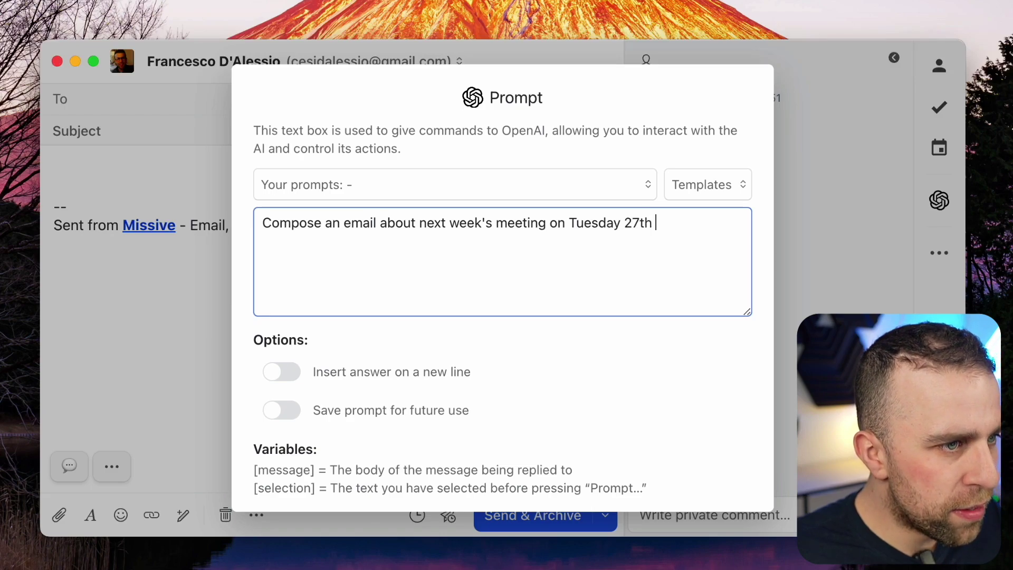
pyautogui.write('and moving it to Fr')
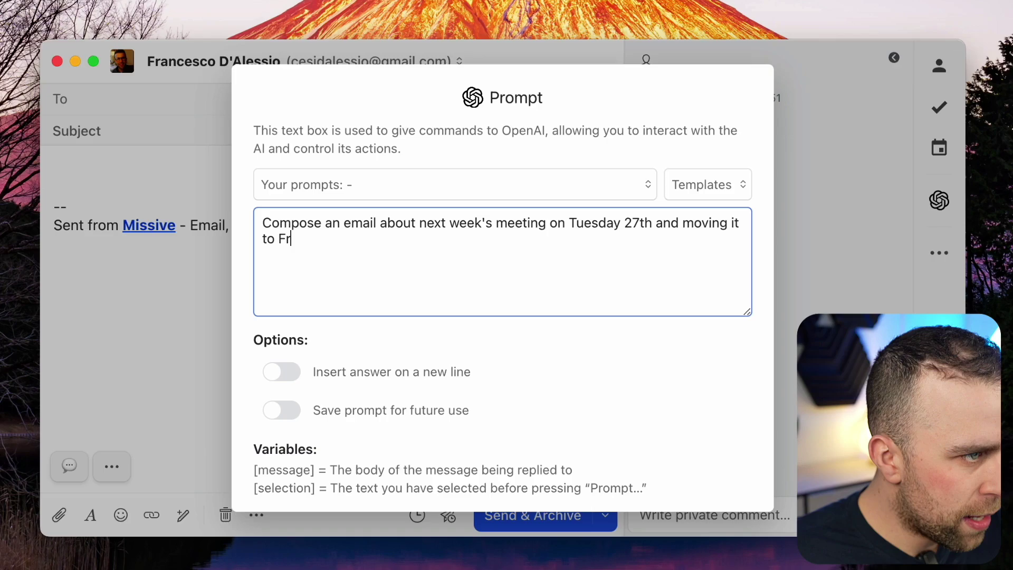
pyautogui.write('ame week asking if that is okay')
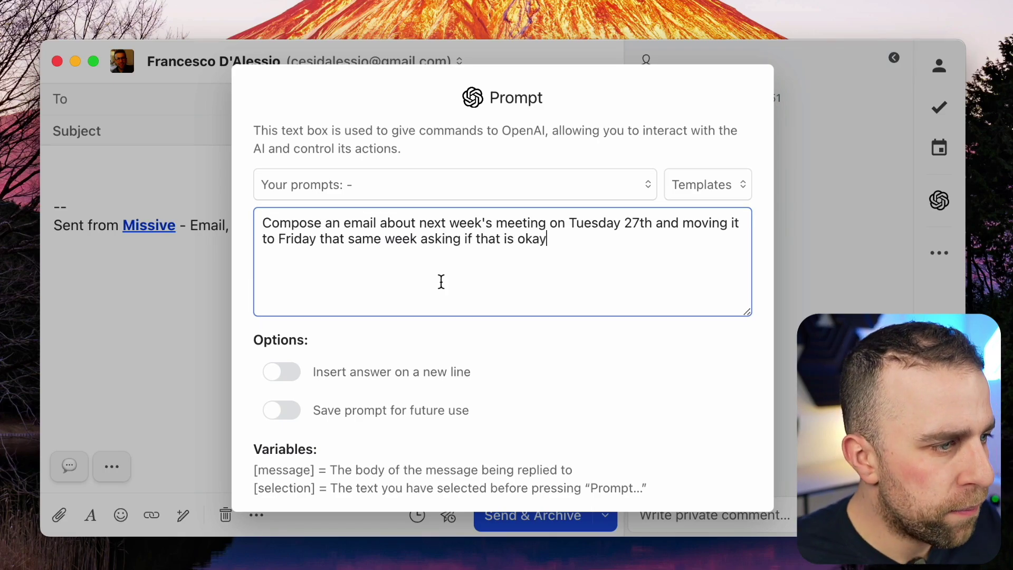
pyautogui.scroll(-3, 439, 344)
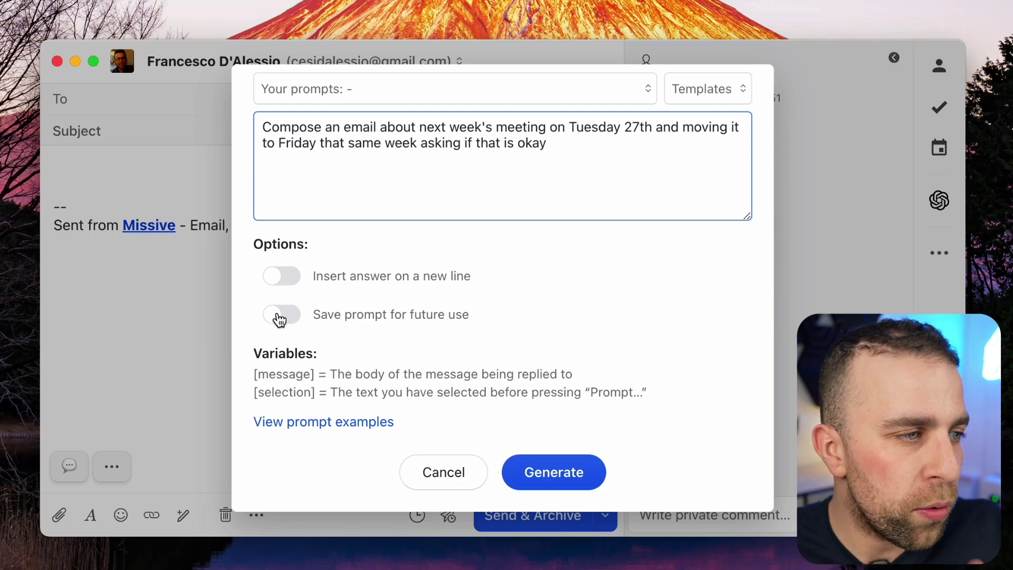
# Generate the Friday meeting-move email and select its 'Please let me know' line.
pyautogui.click(556, 472)
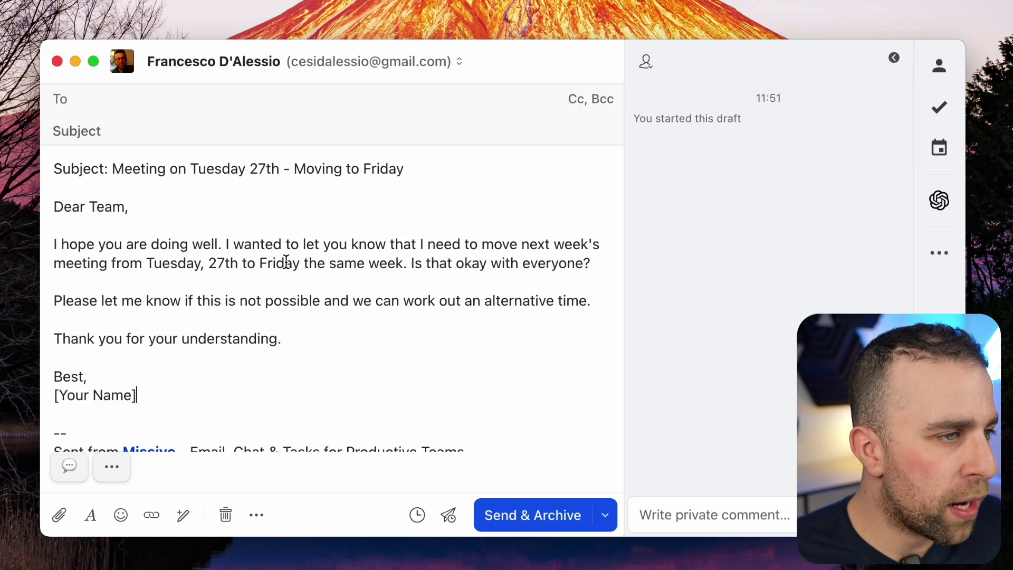
pyautogui.scroll(-1, 265, 323)
pyautogui.scroll(1, 265, 324)
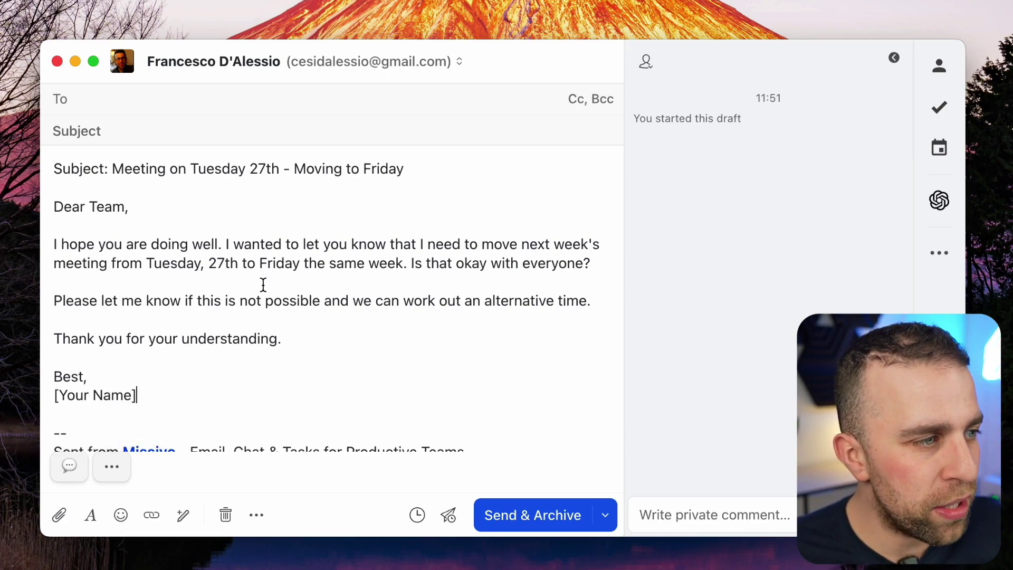
pyautogui.tripleClick(245, 302)
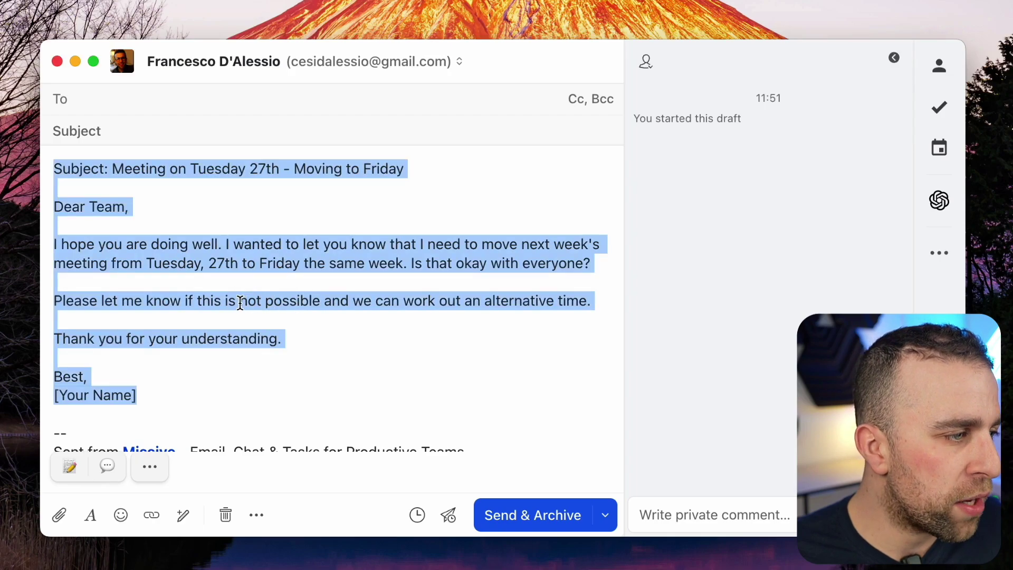
pyautogui.click(226, 302)
pyautogui.moveTo(594, 301); pyautogui.dragTo(45, 298)
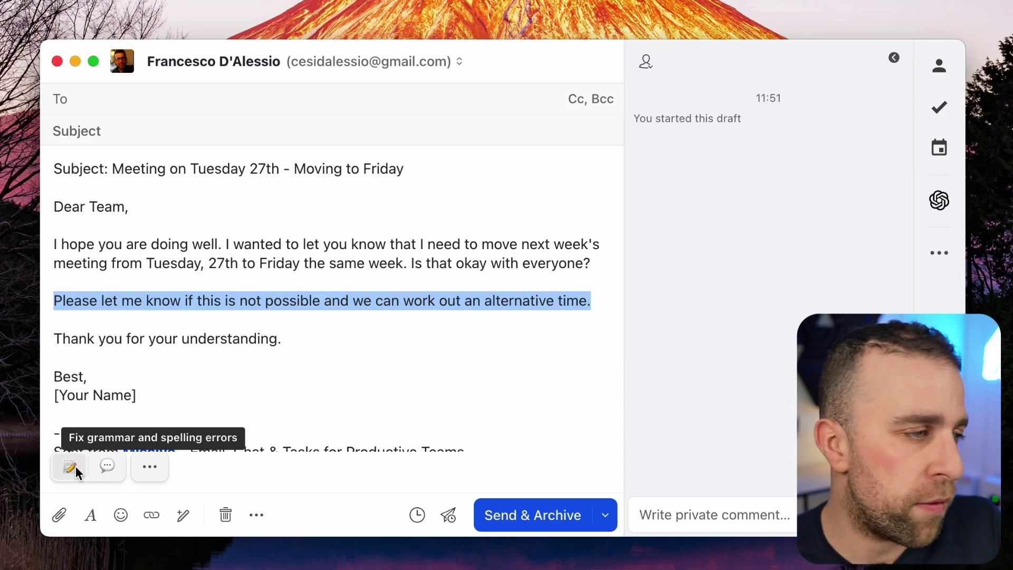
# Prompt OpenAI to make the selected line more assertive and generate the rewrite.
pyautogui.click(108, 463)
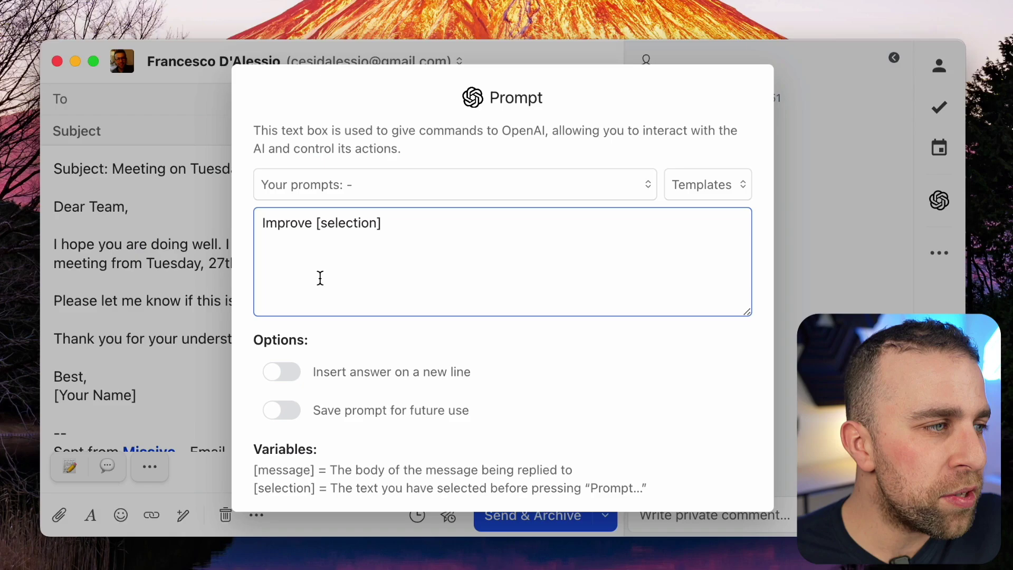
pyautogui.click(435, 184)
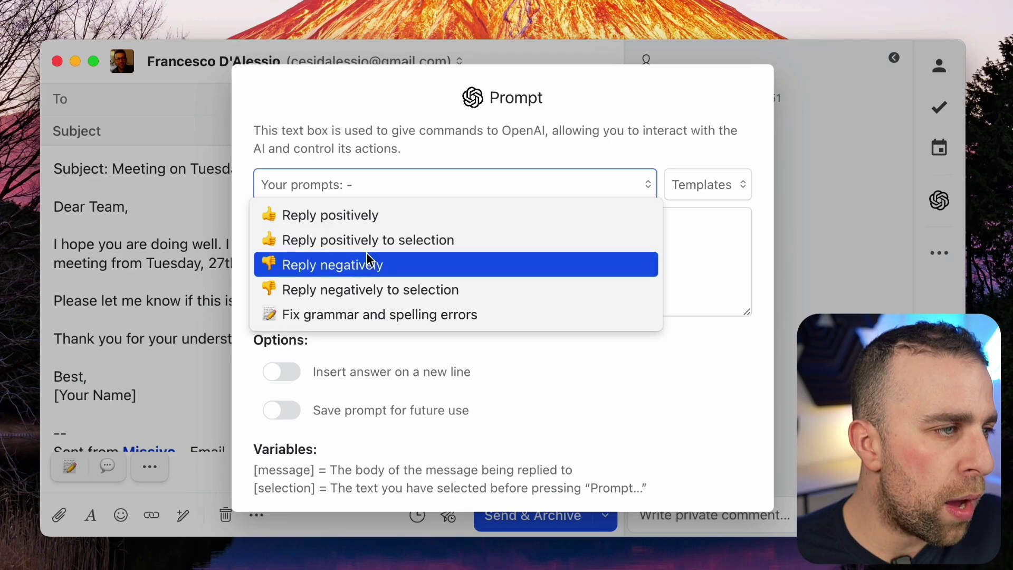
pyautogui.click(299, 159)
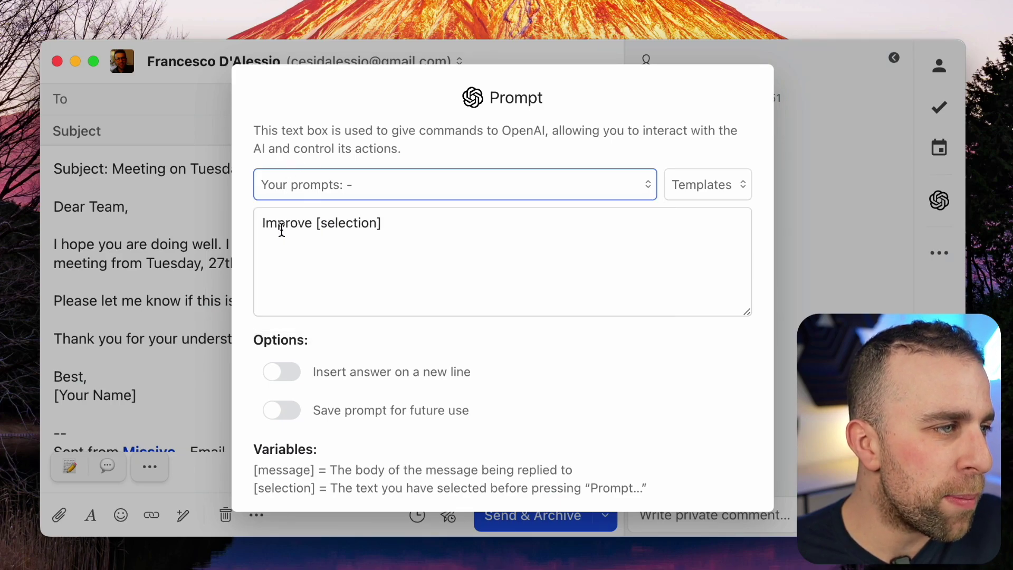
pyautogui.doubleClick(280, 225)
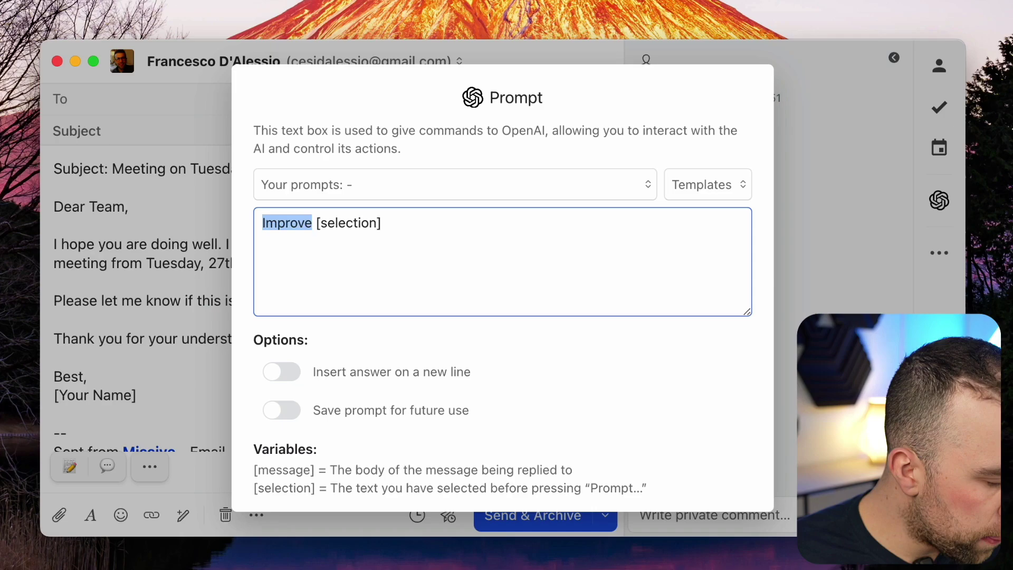
pyautogui.write('make this more ag')
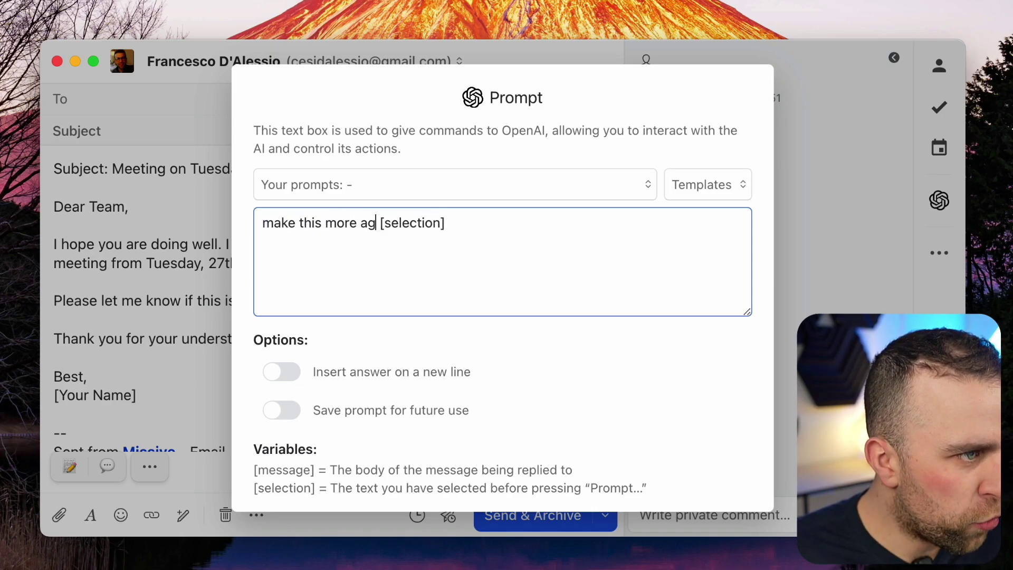
pyautogui.press('BackSpace')
pyautogui.press('BackSpace')
pyautogui.press('BackSpace')
pyautogui.write('sserti')
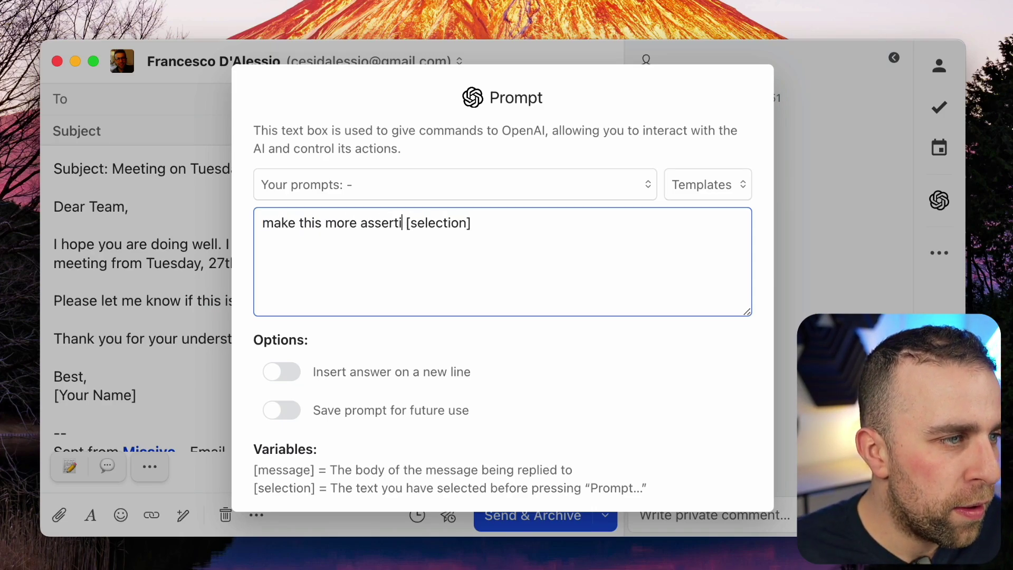
pyautogui.write('vce')
pyautogui.press('BackSpace')
pyautogui.press('BackSpace')
pyautogui.write('e')
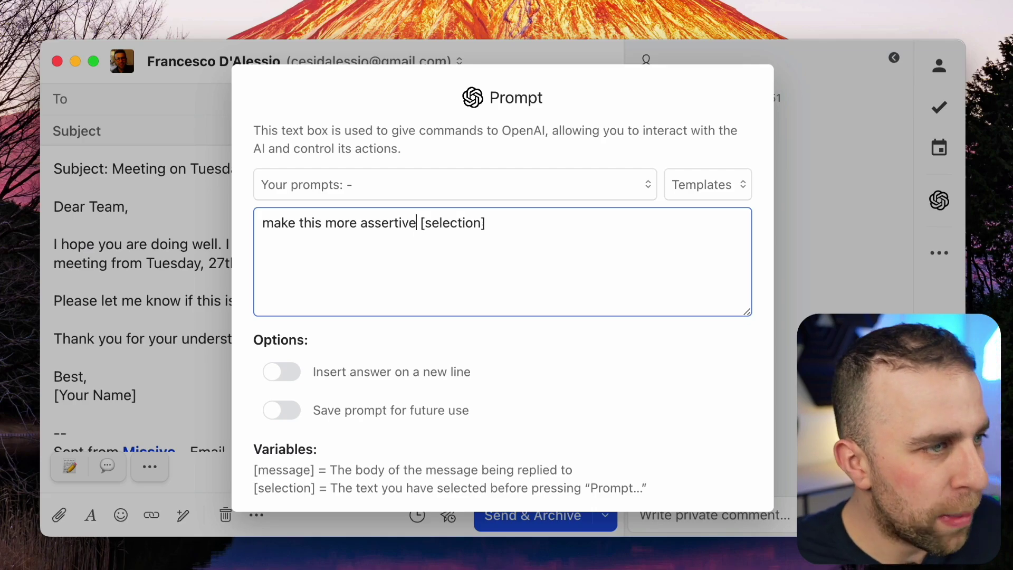
pyautogui.scroll(-3, 300, 340)
pyautogui.click(565, 469)
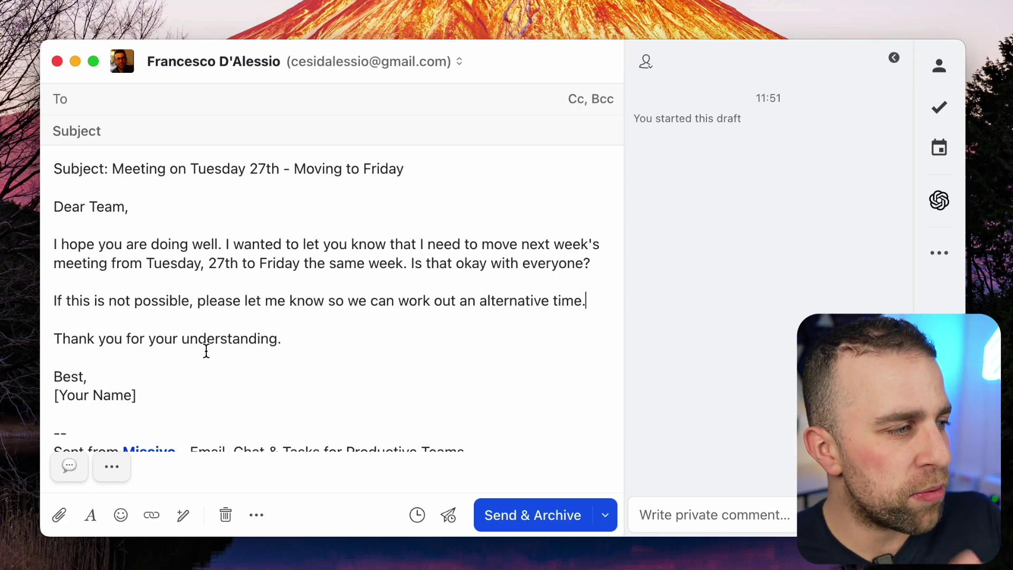
# Reselect the alternative-time sentence and regenerate it with 'make this line more aggressive'.
pyautogui.moveTo(584, 302); pyautogui.dragTo(62, 301)
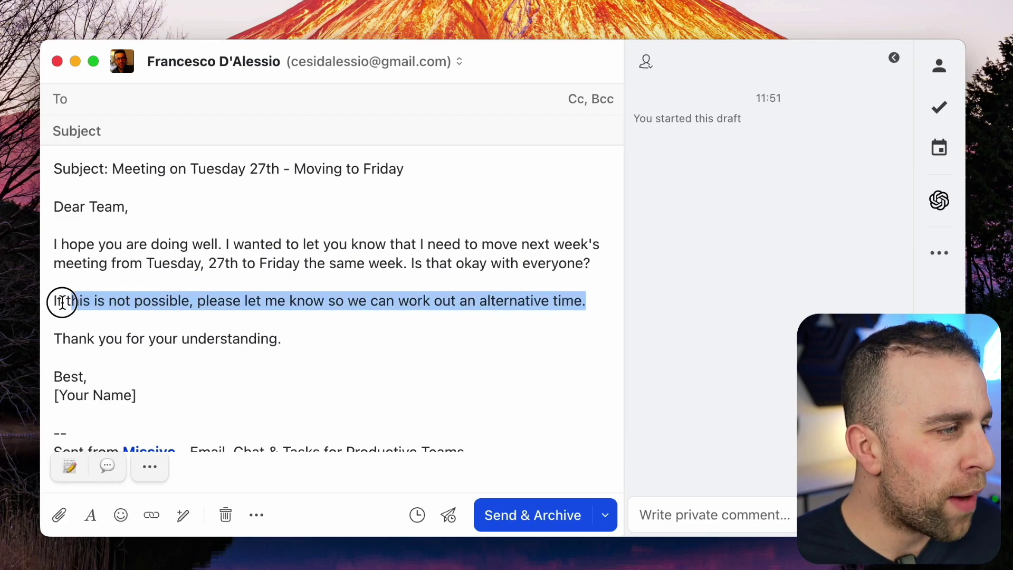
pyautogui.click(150, 467)
pyautogui.press('Escape')
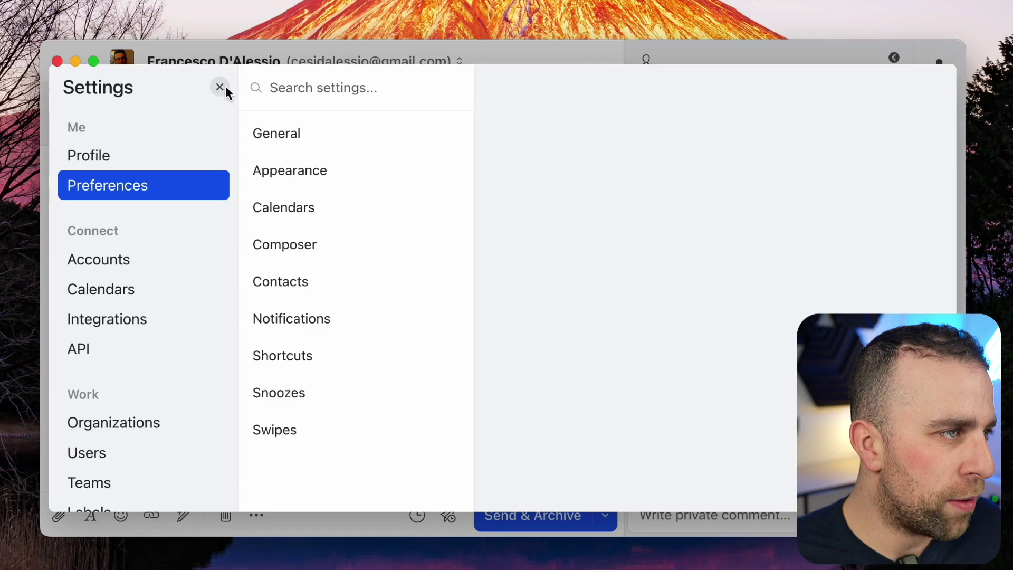
pyautogui.click(220, 87)
pyautogui.click(115, 468)
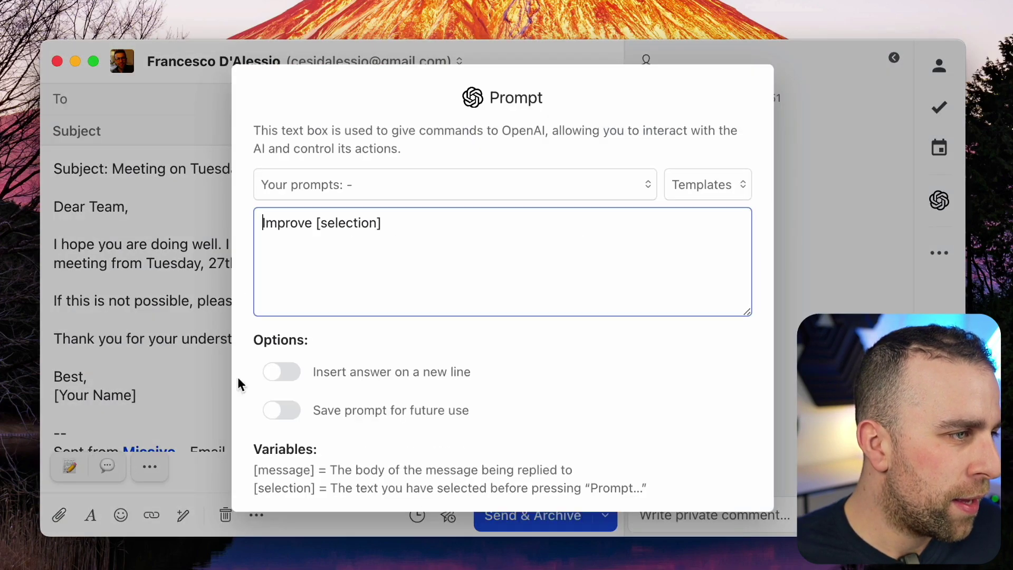
pyautogui.doubleClick(277, 222)
pyautogui.write('m')
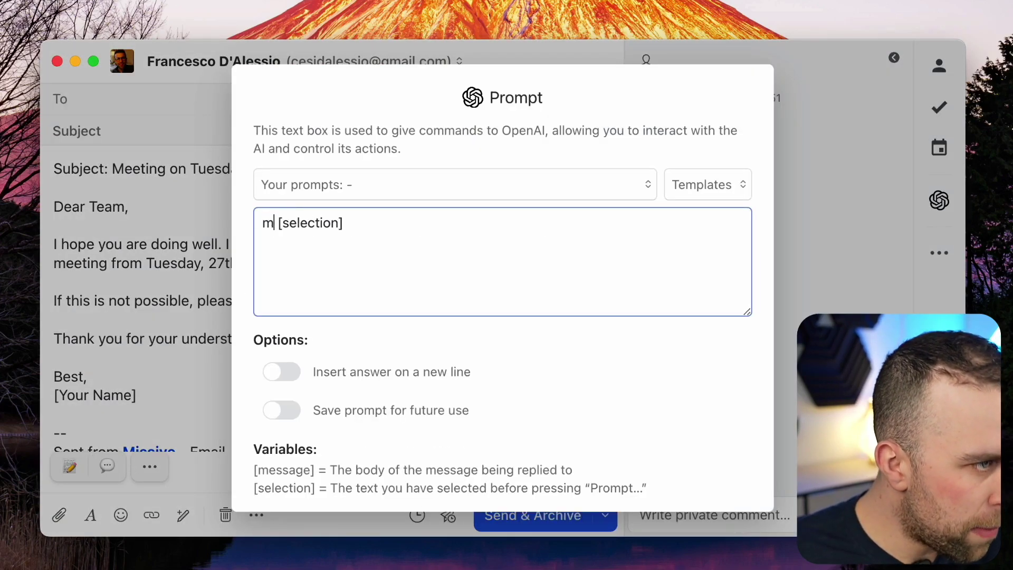
pyautogui.write('ake more')
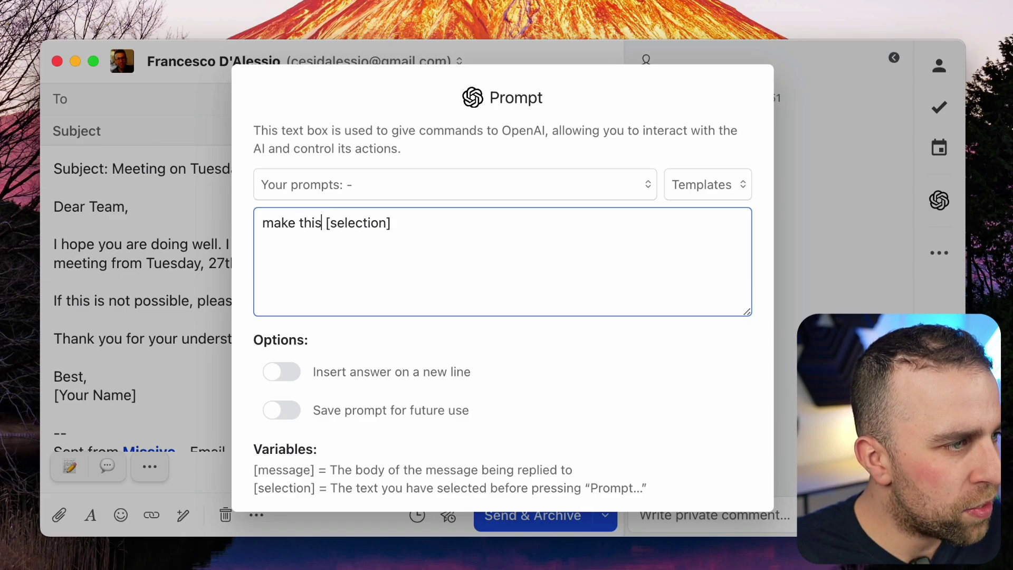
pyautogui.write('e aggr')
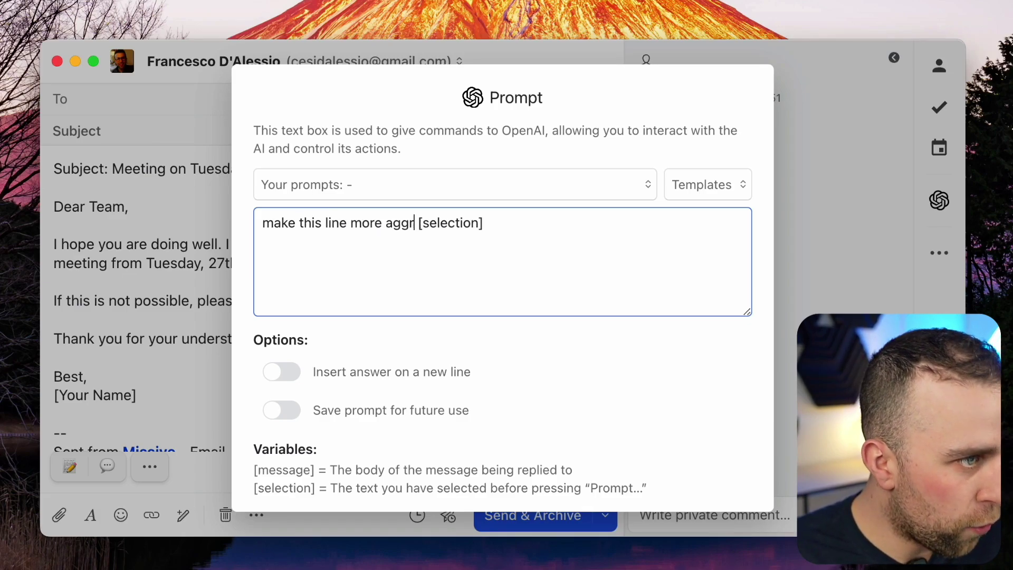
pyautogui.write('esi')
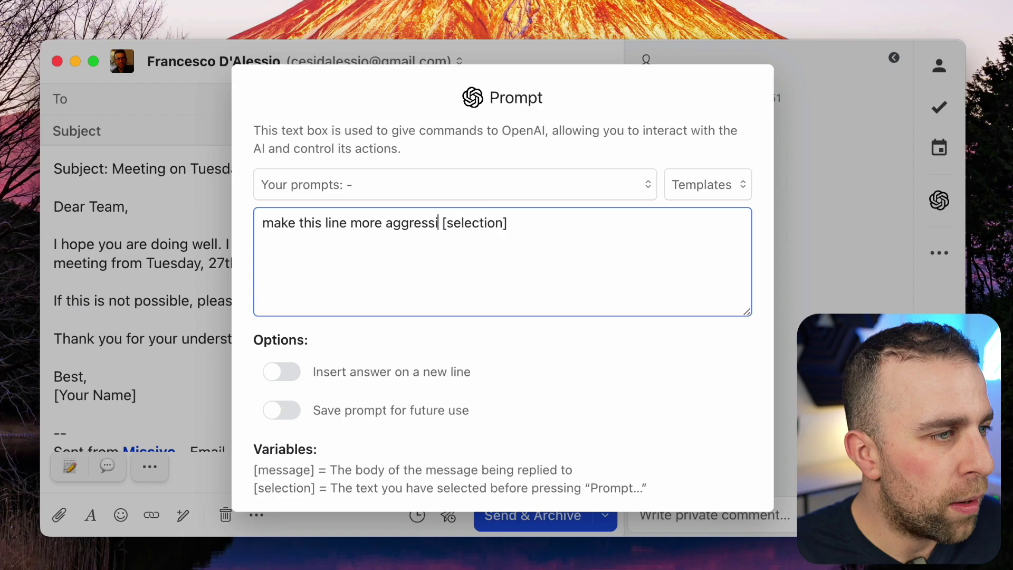
pyautogui.scroll(-3, 332, 332)
pyautogui.press('super+Return')
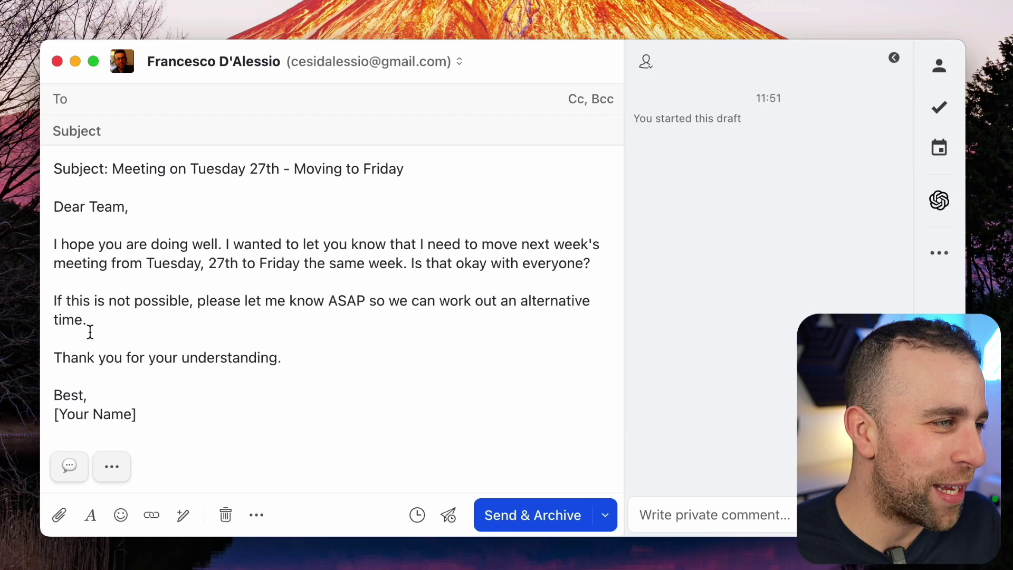
# Close the draft and open the NOW 'Sports Month Membership' email.
pyautogui.click(244, 247)
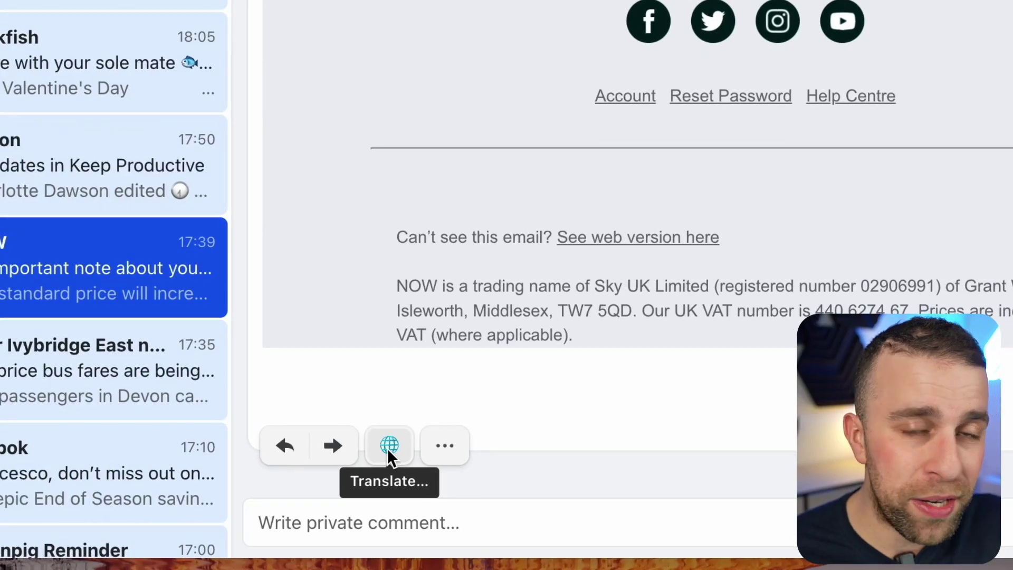
# Open the OpenAI sidebar beside the NOW email and focus its Ask anything field.
pyautogui.click(451, 445)
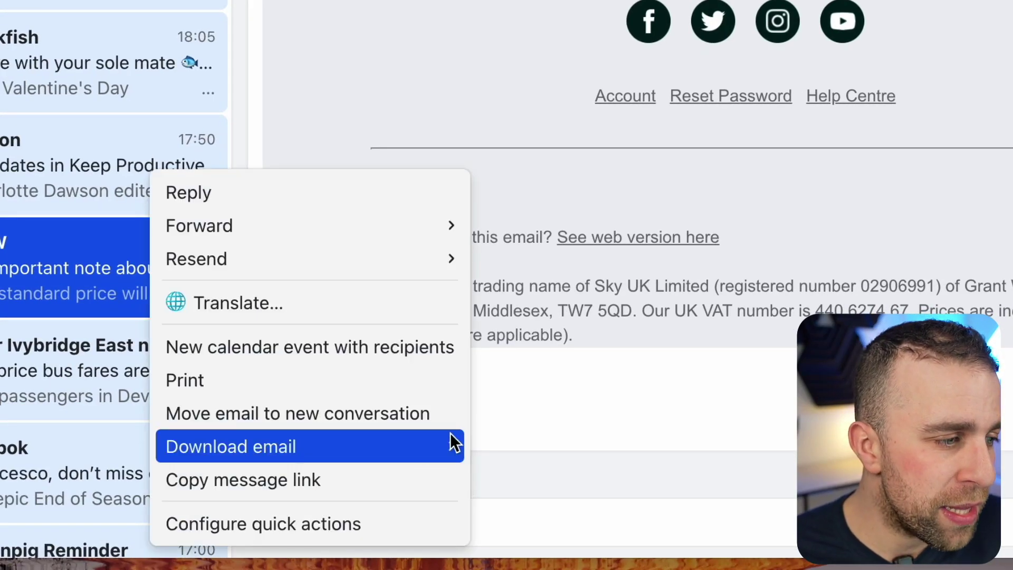
pyautogui.click(401, 313)
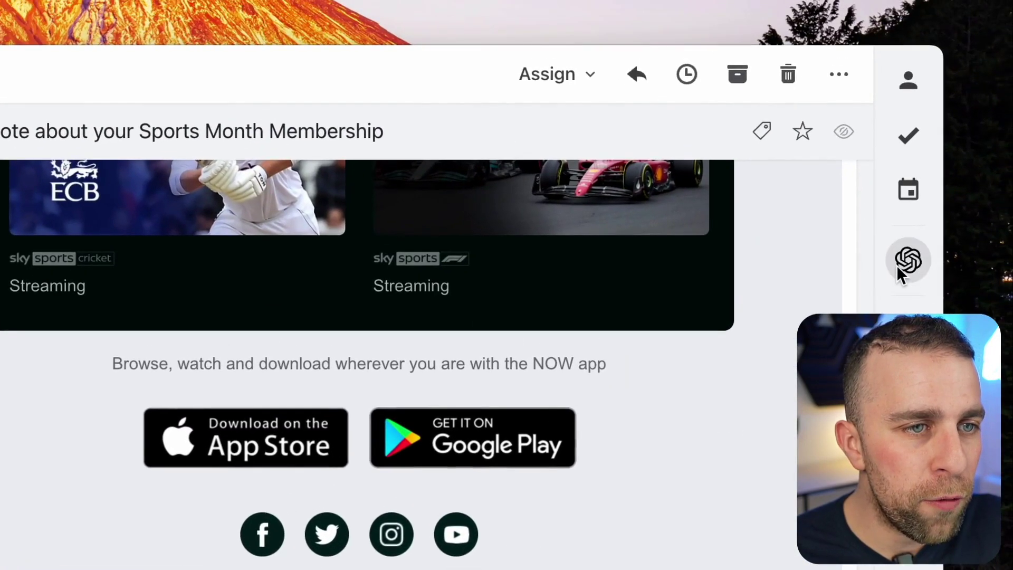
pyautogui.click(897, 265)
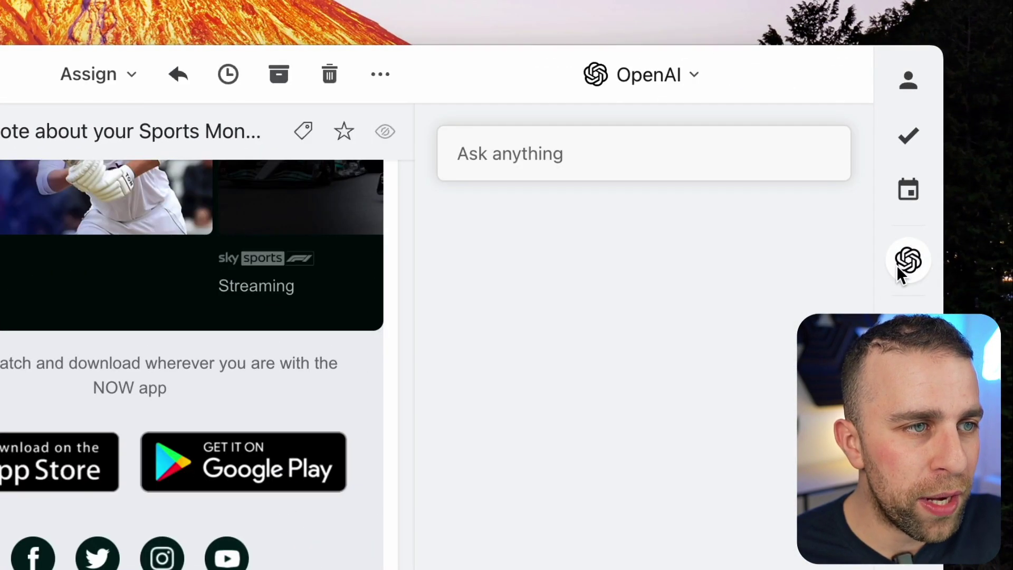
pyautogui.click(555, 158)
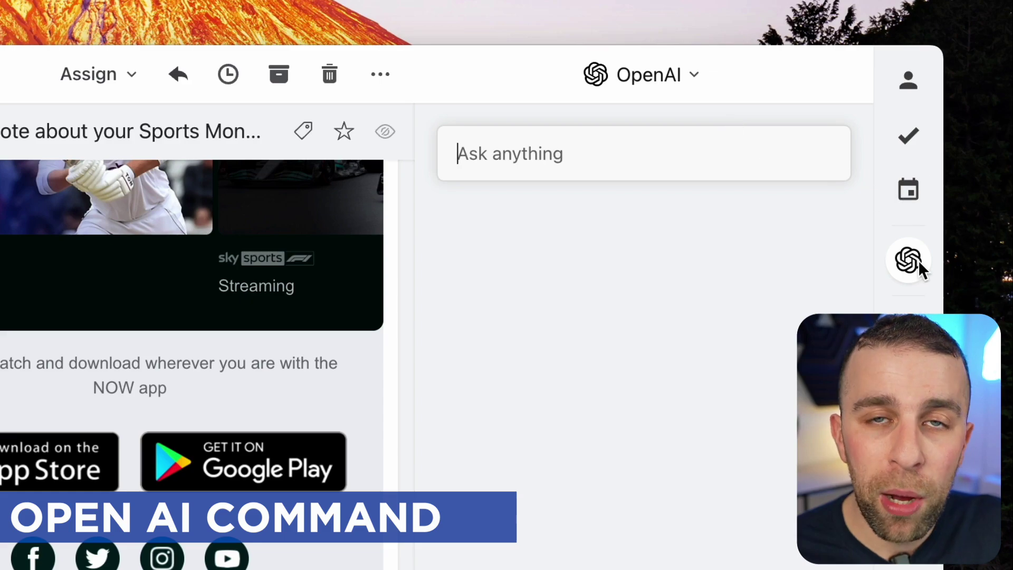
pyautogui.click(695, 73)
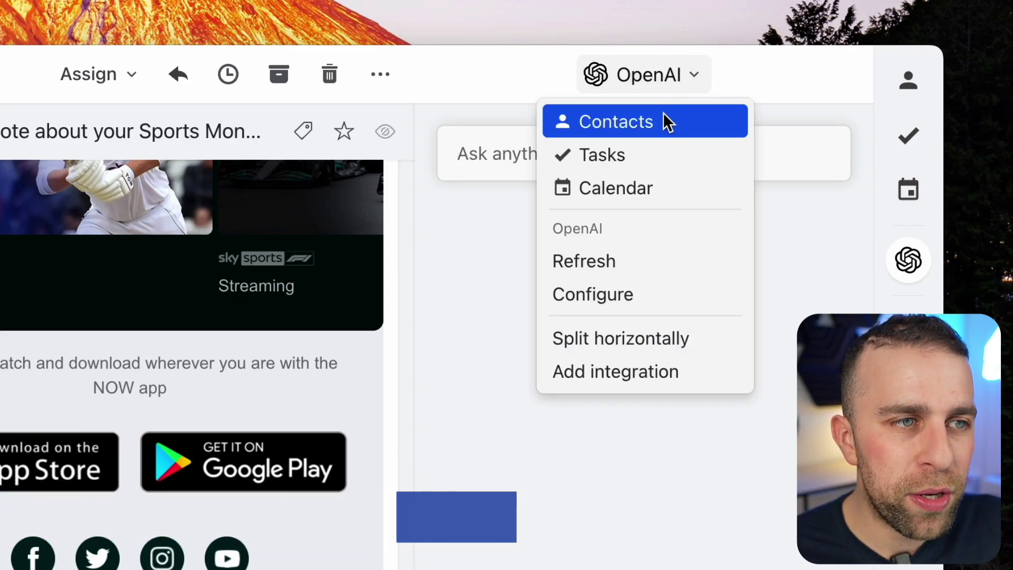
pyautogui.click(485, 150)
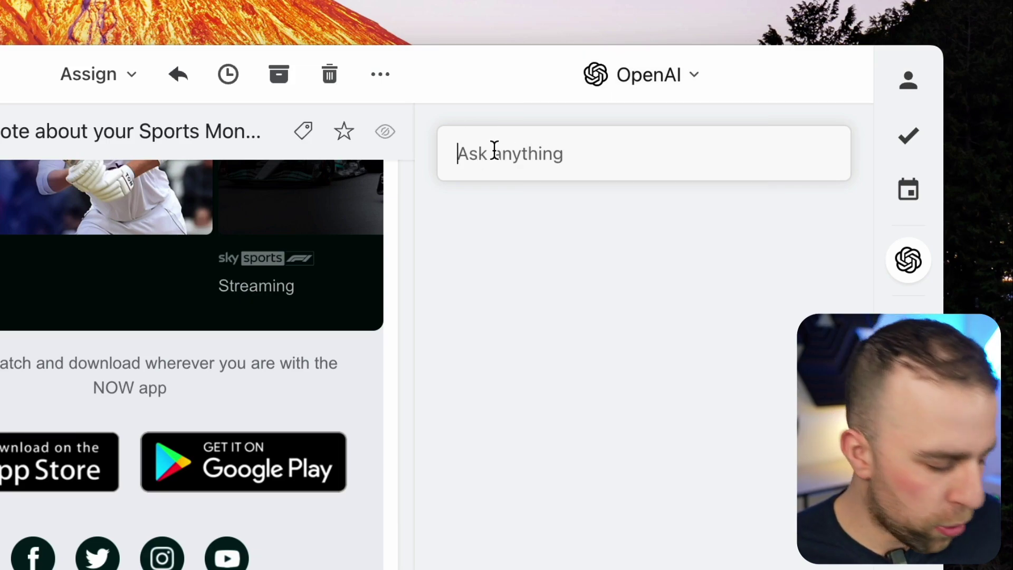
pyautogui.write('create a')
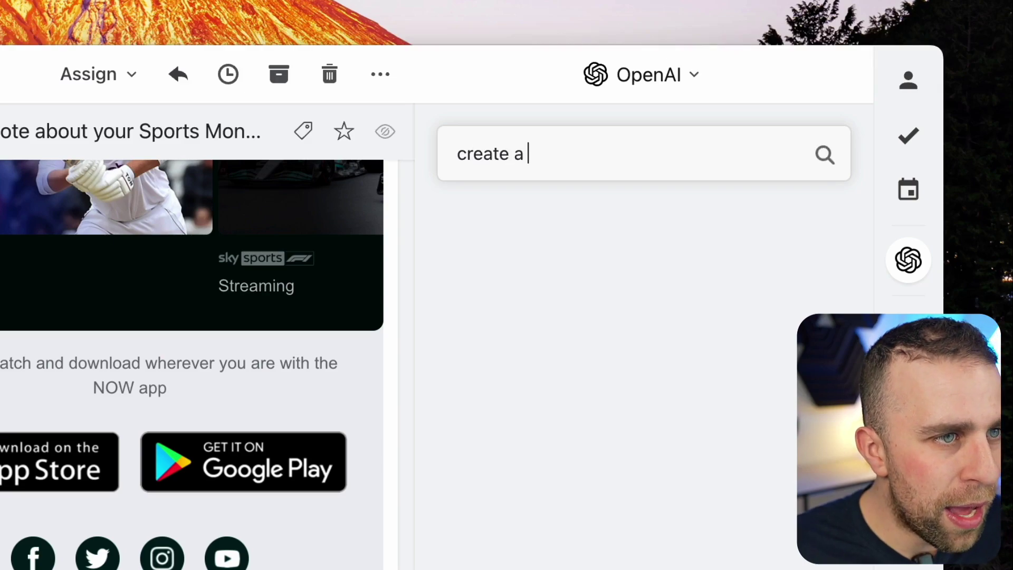
pyautogui.write(' m')
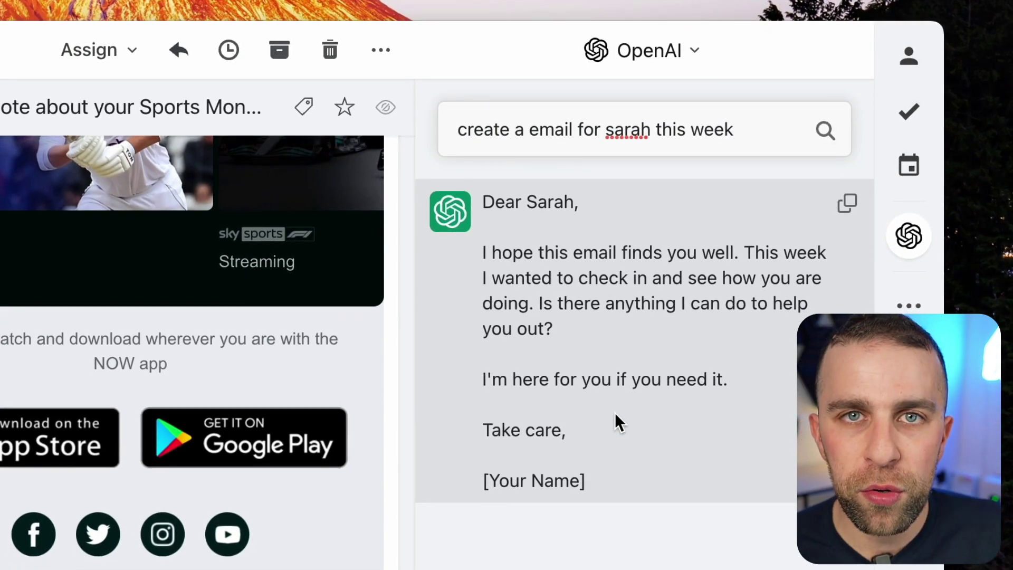
# Select the whole generated check-in email to Sarah in the OpenAI sidebar.
pyautogui.moveTo(602, 485); pyautogui.dragTo(462, 241)
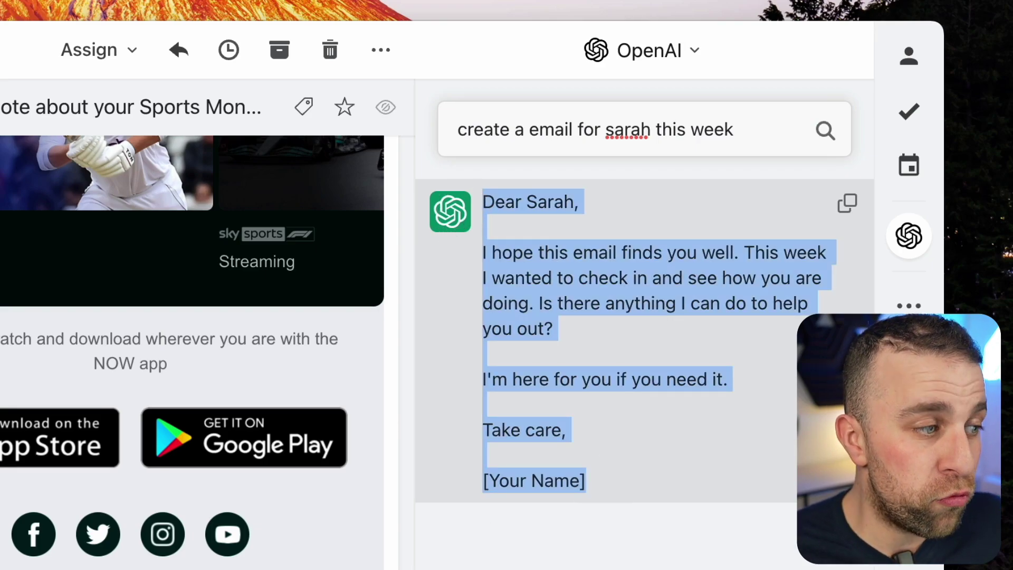
pyautogui.scroll(-1, 190, 333)
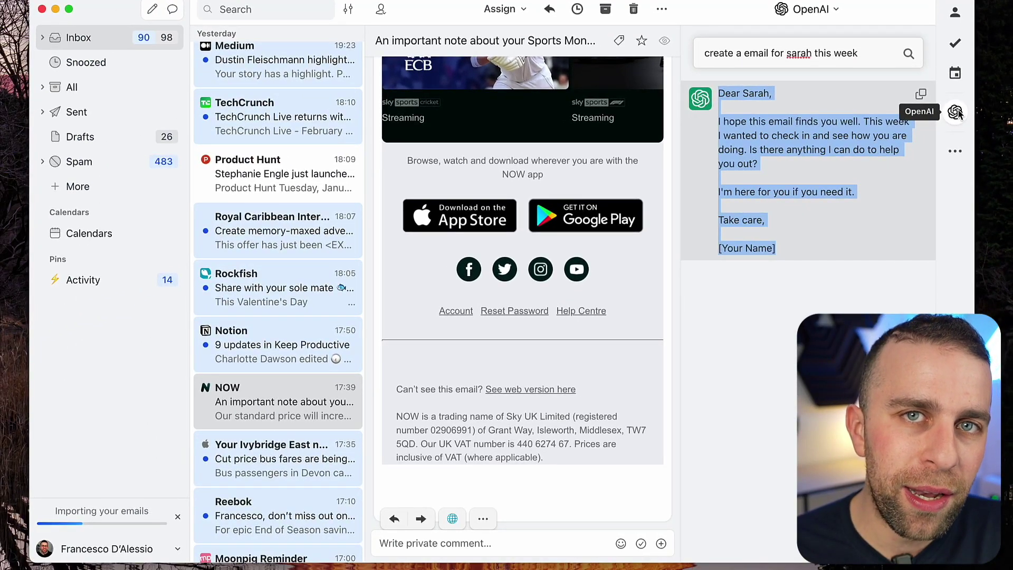
pyautogui.scroll(-1, 448, 510)
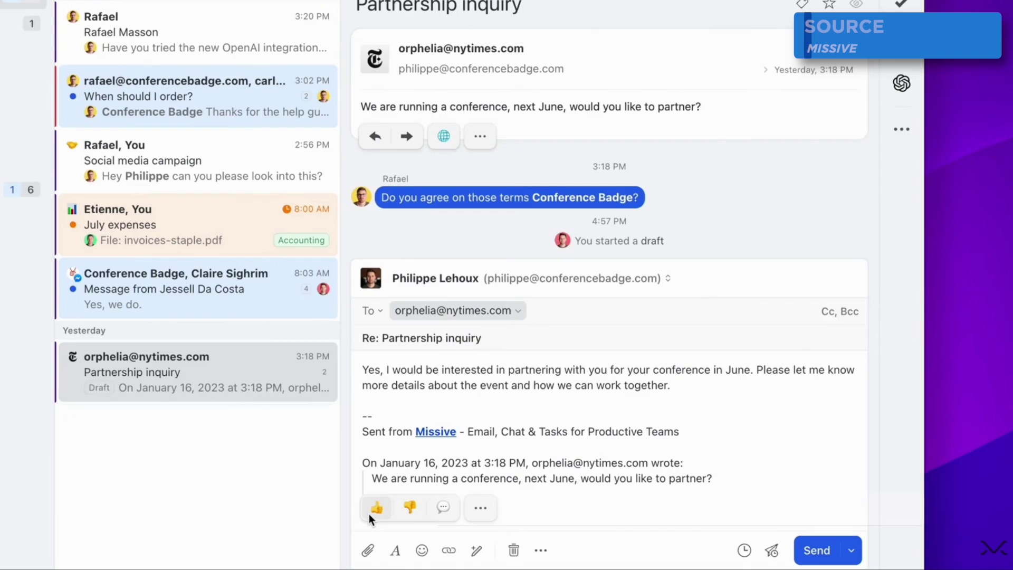
# Generate a thank-you email to the Missive team praising the OpenAI integration.
pyautogui.click(411, 508)
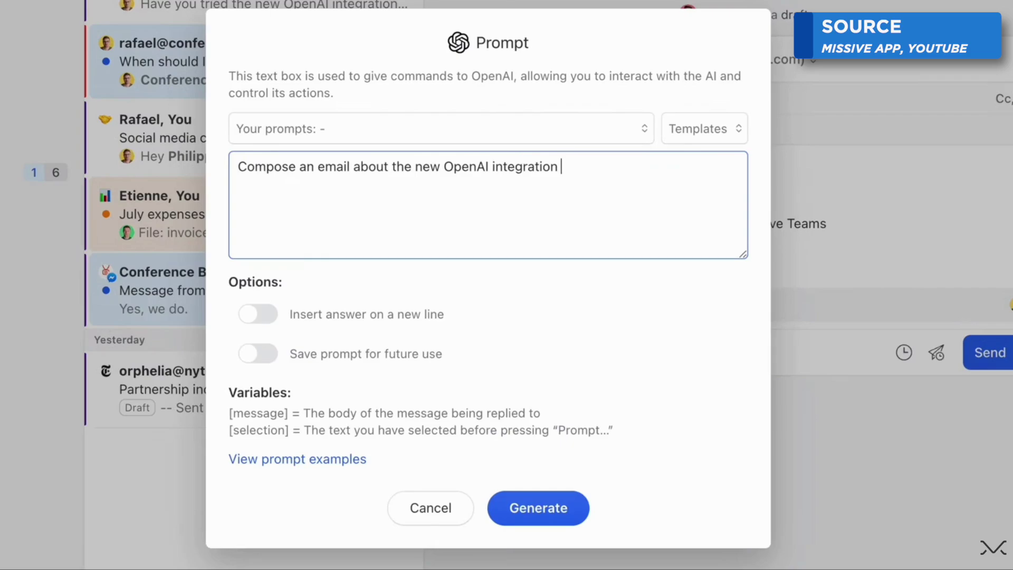
pyautogui.write('in Missive and how it is amazing. Thank all ')
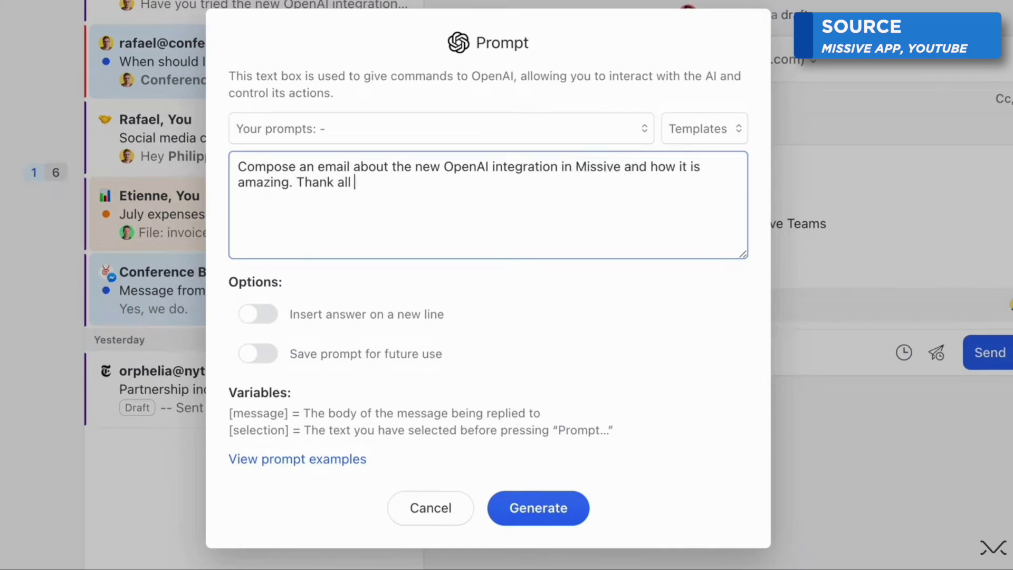
pyautogui.write('the Missive team.')
pyautogui.click(555, 519)
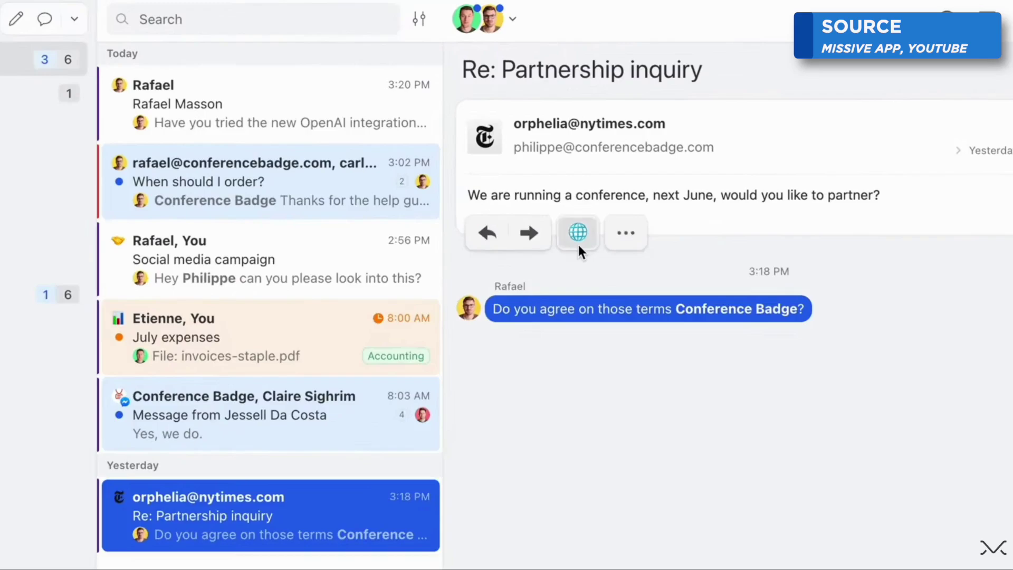
# Translate the partnership inquiry into French and grammar-fix the call-availability line.
pyautogui.click(576, 238)
pyautogui.click(587, 325)
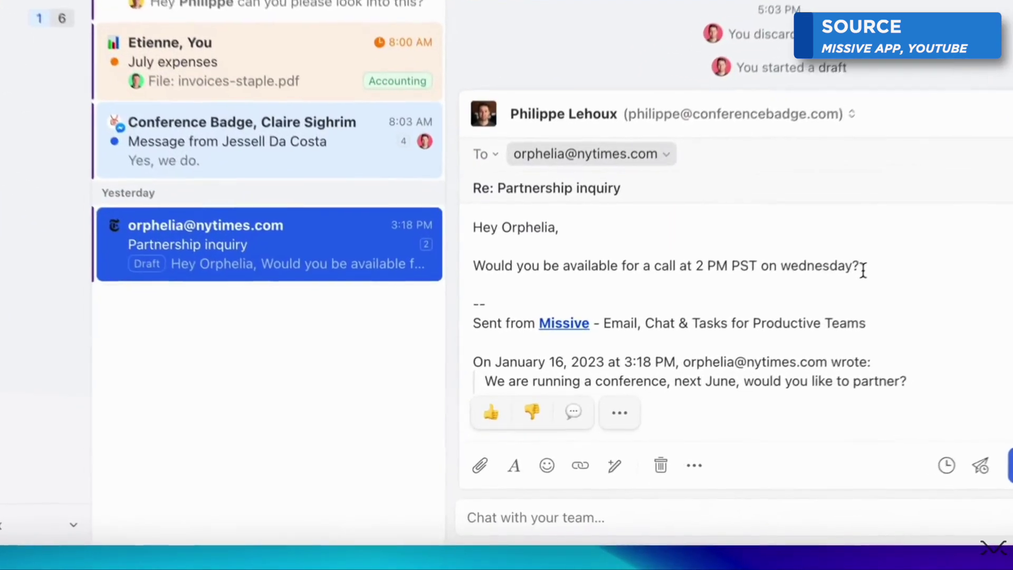
pyautogui.moveTo(866, 261); pyautogui.dragTo(471, 259)
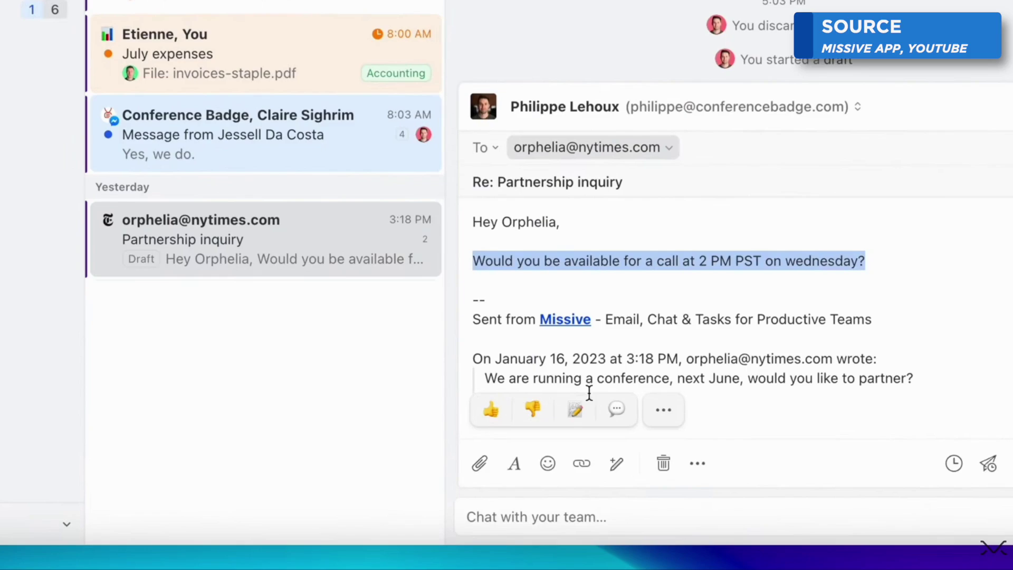
pyautogui.click(591, 414)
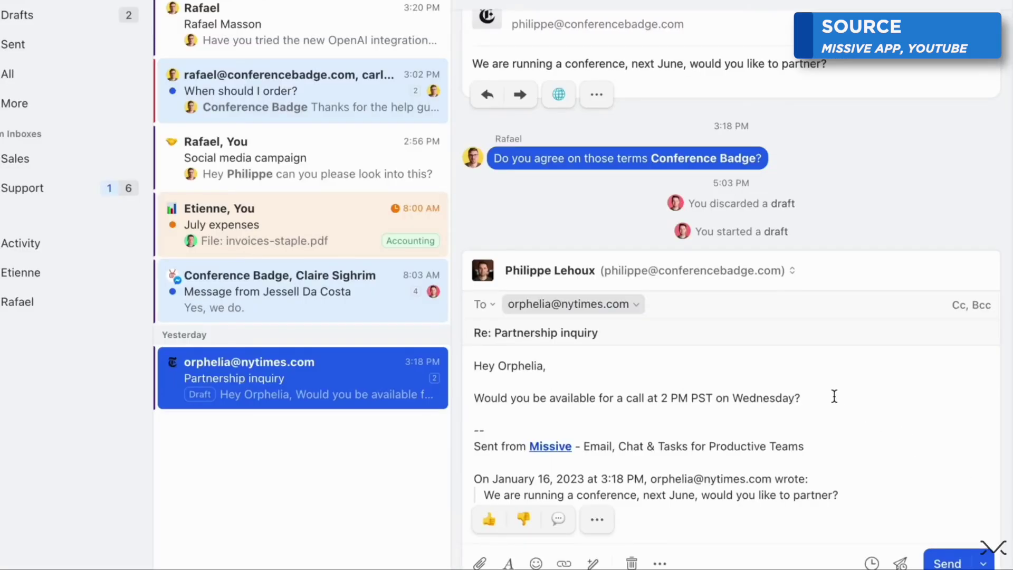
# Convert the call-time sentence from 2 PM PST to EST with the 'Time zone EST' prompt.
pyautogui.moveTo(820, 398); pyautogui.dragTo(475, 398)
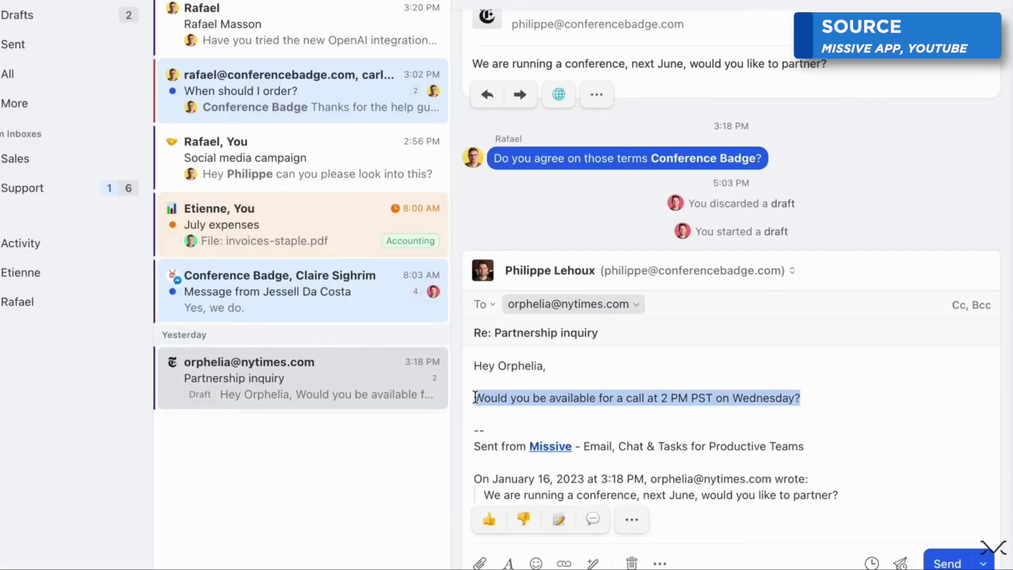
pyautogui.click(594, 520)
pyautogui.click(617, 151)
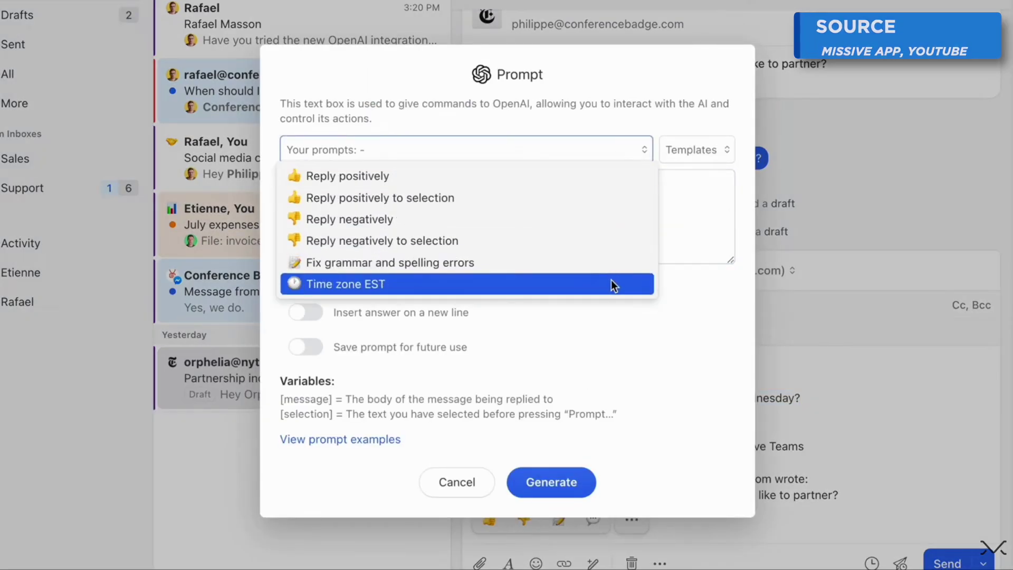
pyautogui.click(611, 283)
pyautogui.click(584, 493)
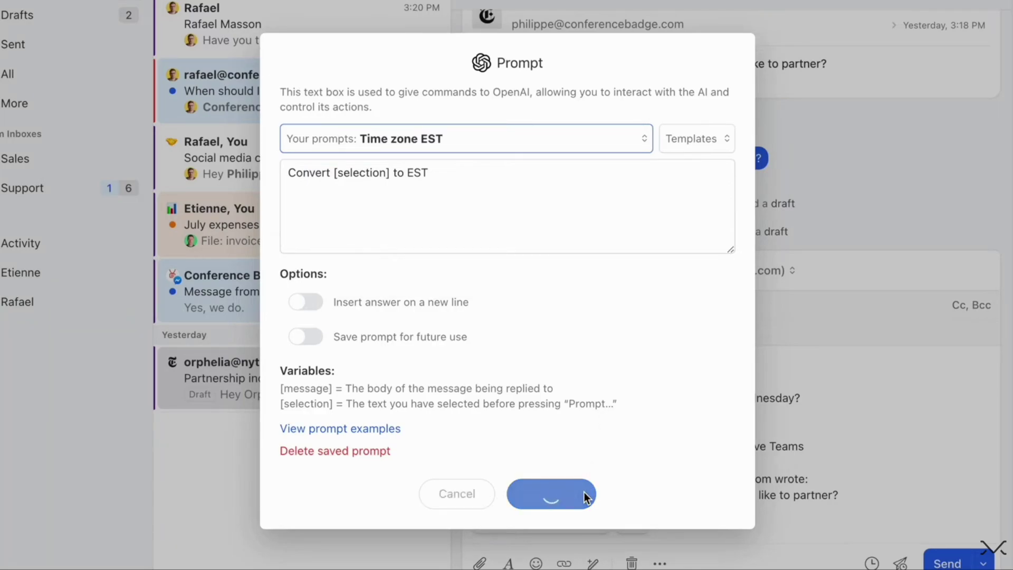